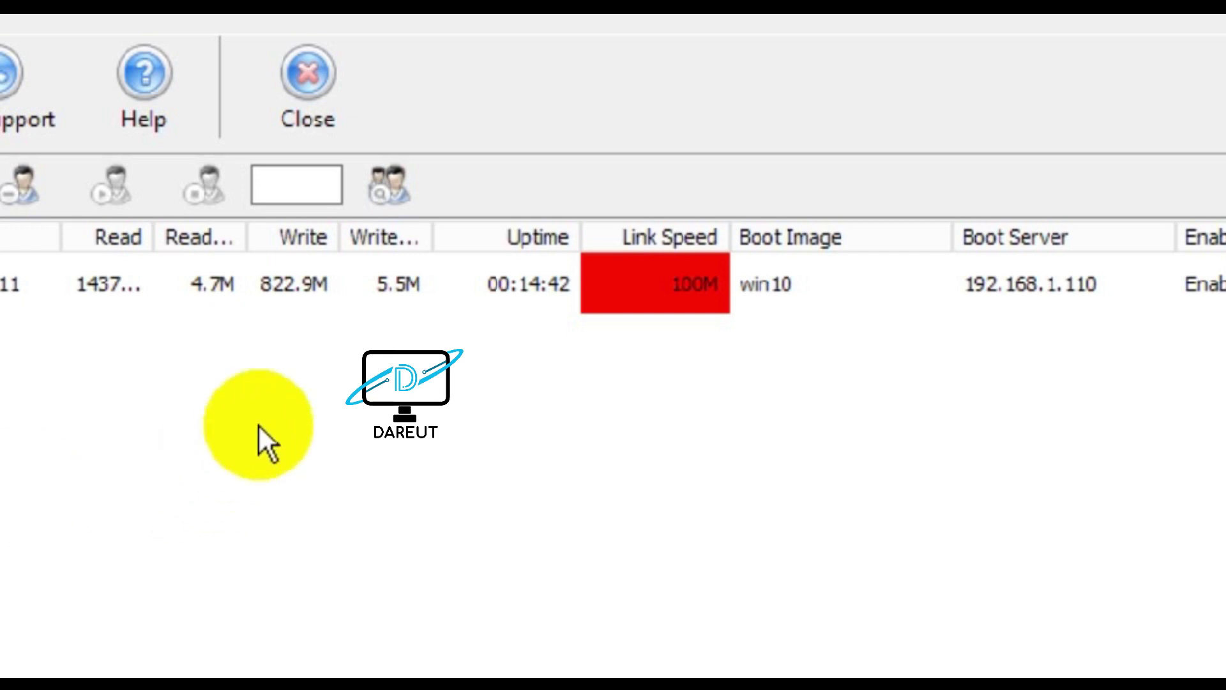
Open the client details of PC112 and copy the mainboard model H110M-H-CF from its Mainboard information.
{"action": "left_click", "coordinate": [679, 301]}
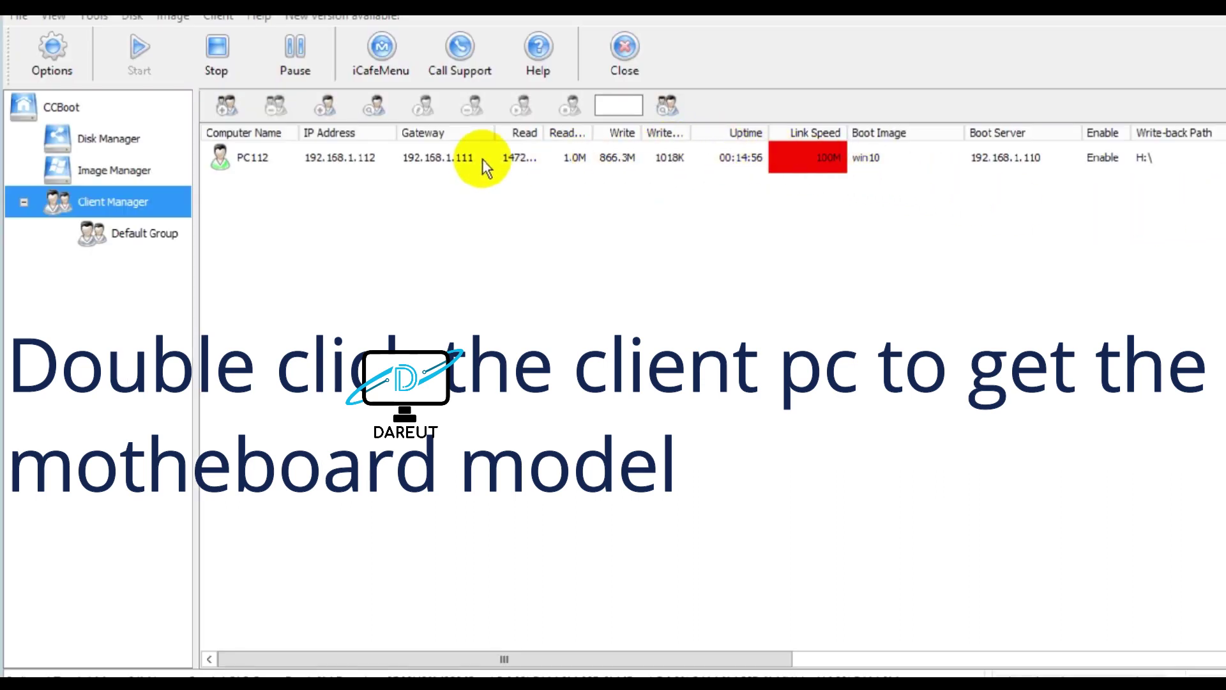
{"action": "double_click", "coordinate": [252, 157]}
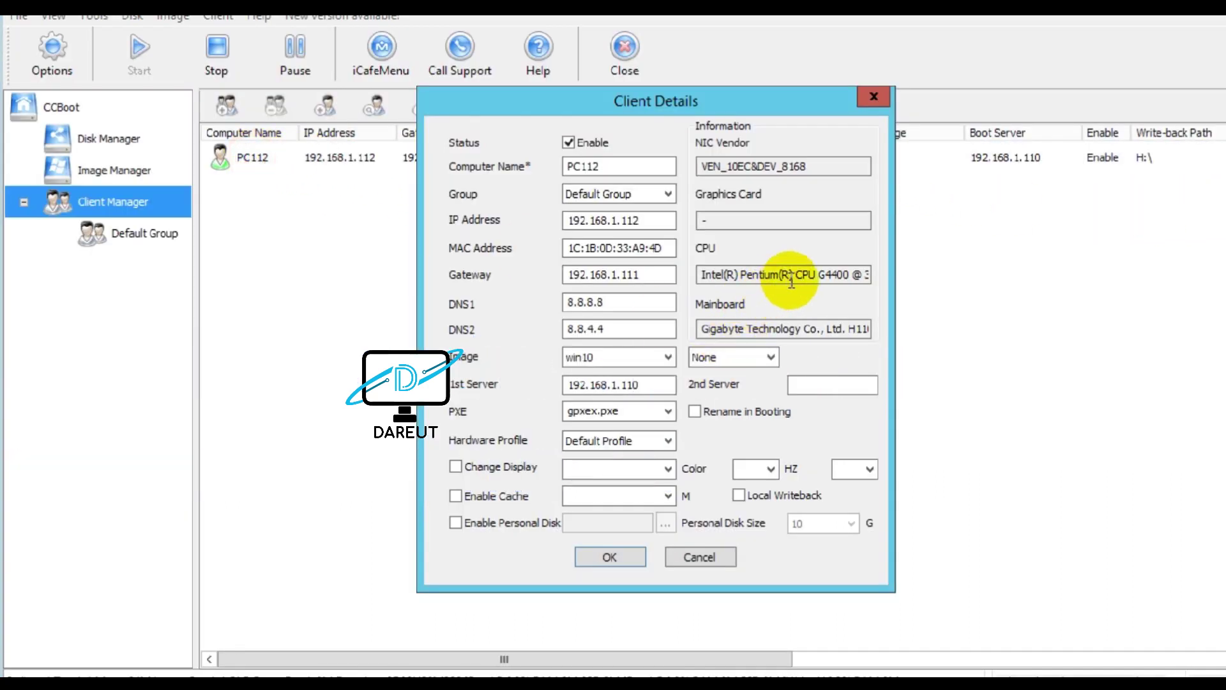
{"action": "left_click_drag", "start_coordinate": [737, 328], "coordinate": [895, 324]}
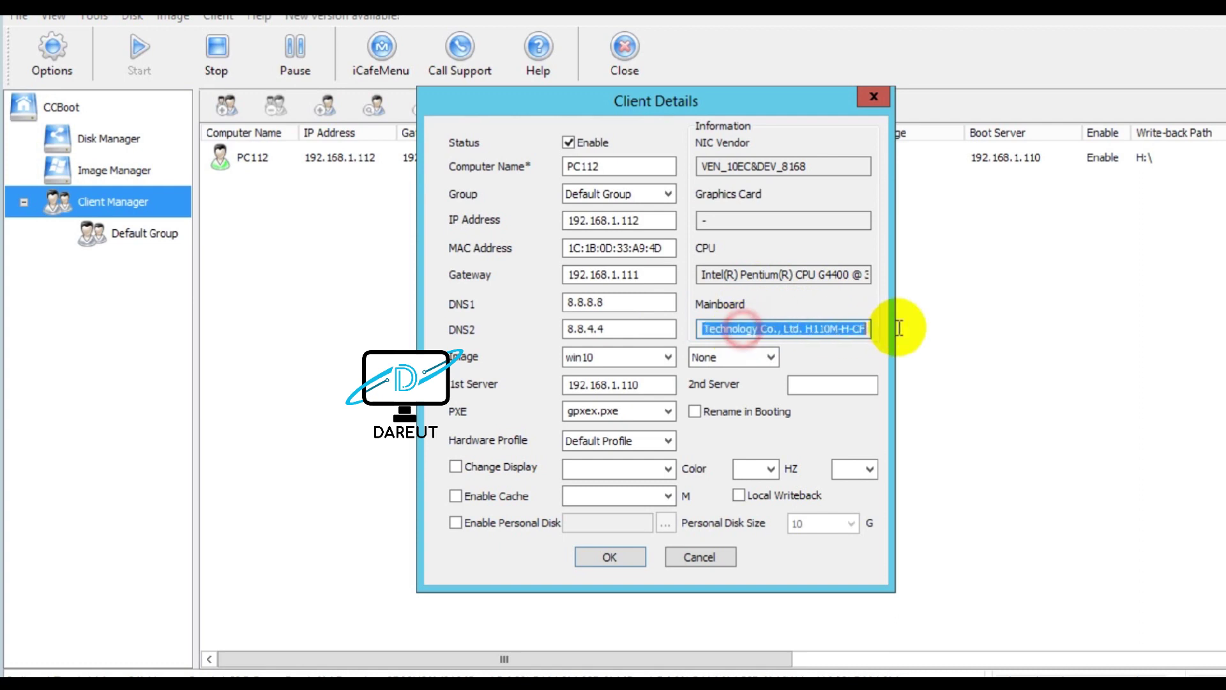
{"action": "double_click", "coordinate": [840, 328]}
{"action": "right_click", "coordinate": [858, 337]}
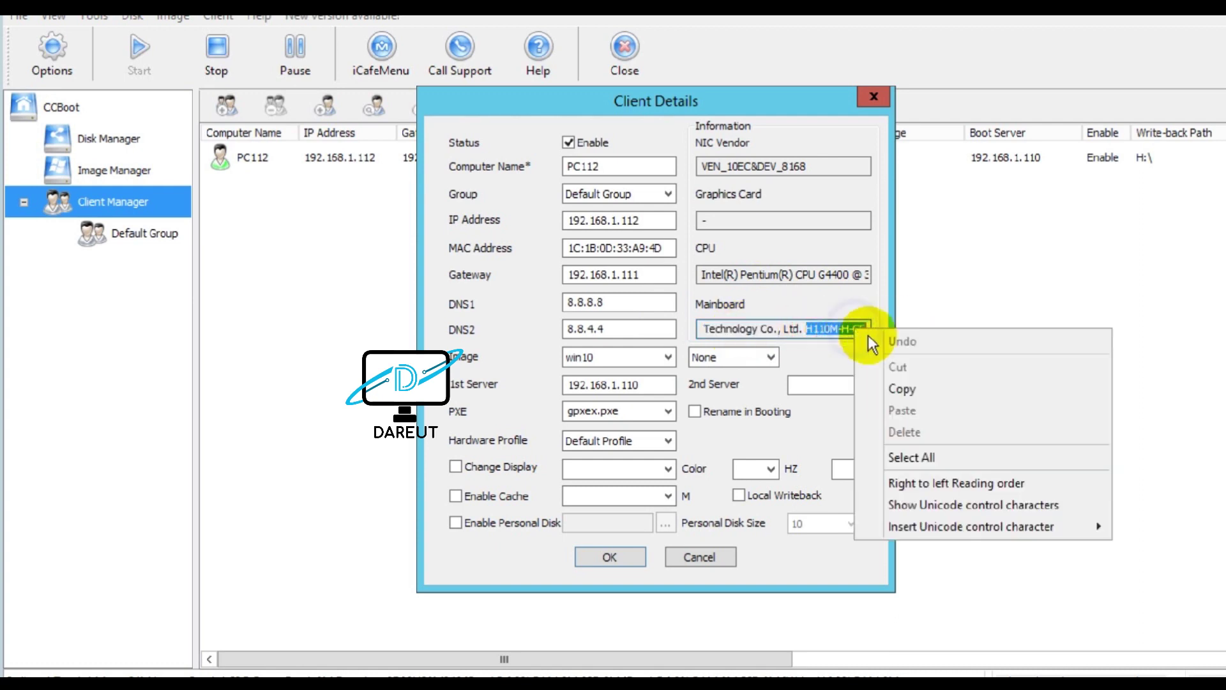
{"action": "left_click", "coordinate": [872, 388]}
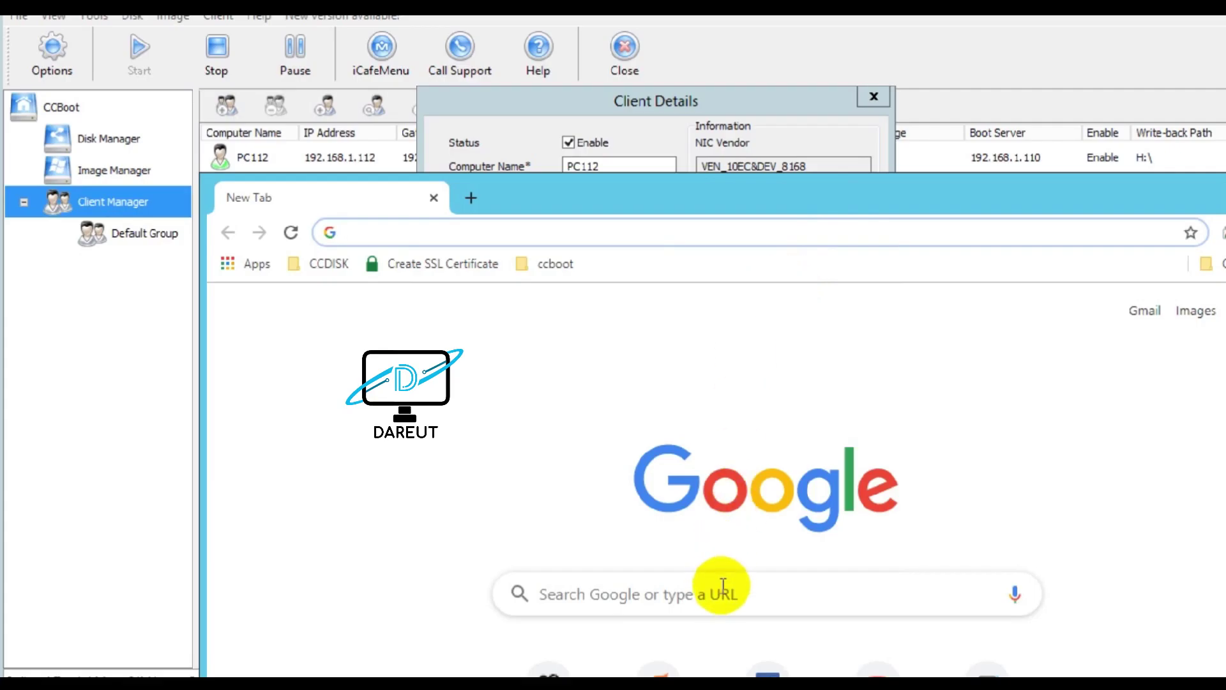
Switch to the browser and search Google for "H110M-H-CF specs" using the copied model name.
{"action": "left_click", "coordinate": [722, 592]}
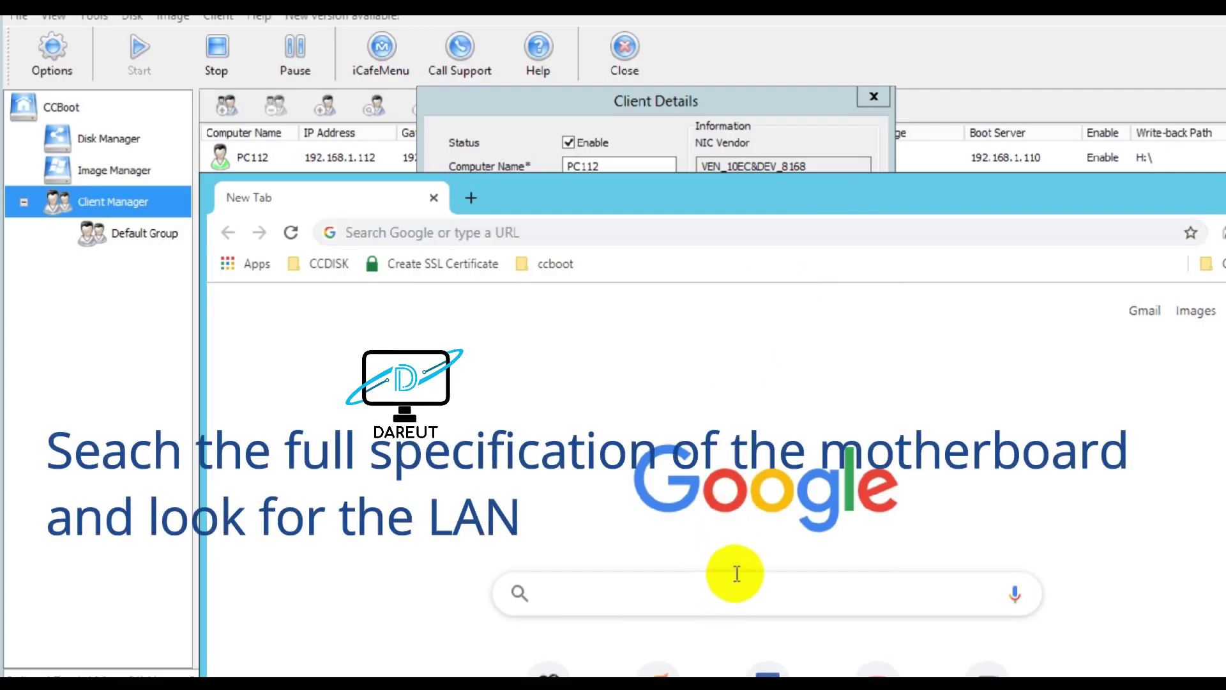
{"action": "key", "text": "ctrl+v"}
{"action": "type", "text": "specs"}
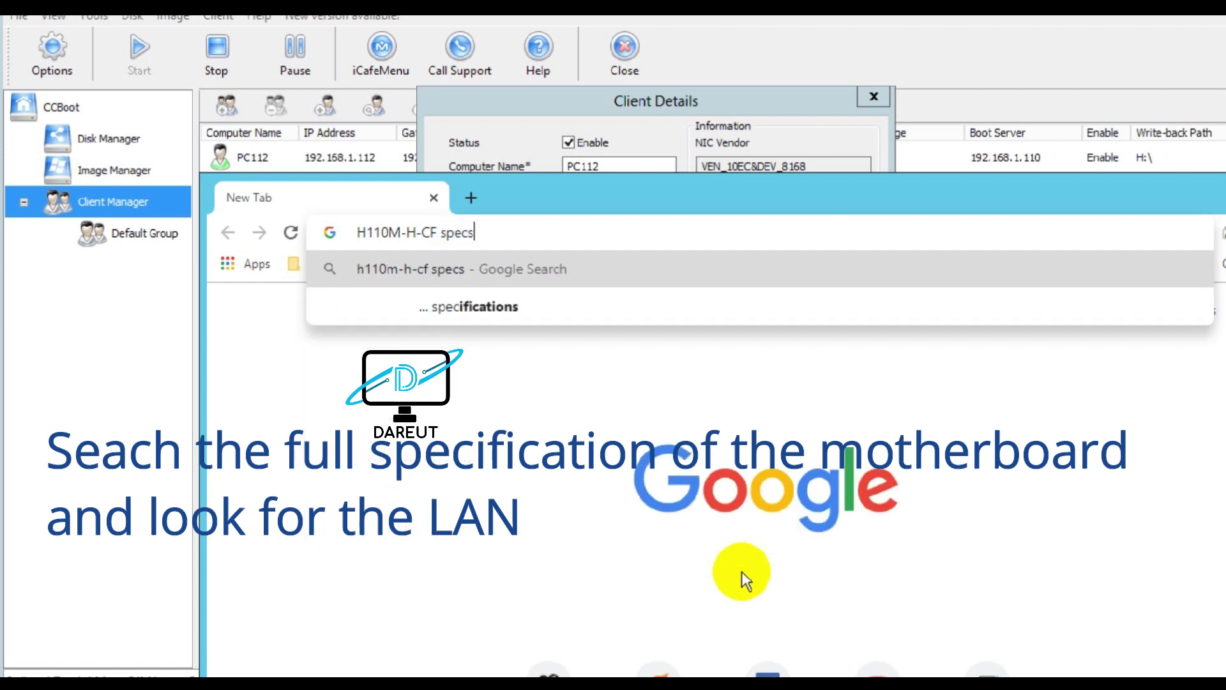
{"action": "key", "text": "Return"}
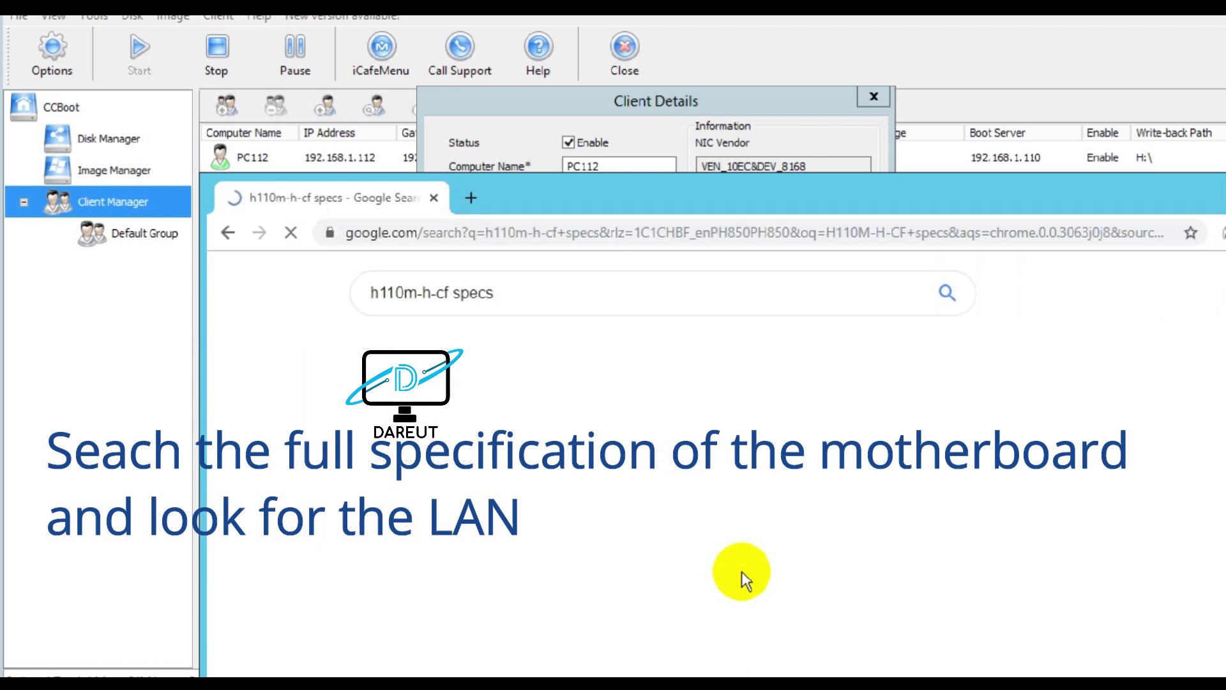
Open the GIGABYTE Philippines result for the GA-H110M-H (rev. 1.0) motherboard in a new tab and switch to it.
{"action": "mouse_move", "coordinate": [745, 579]}
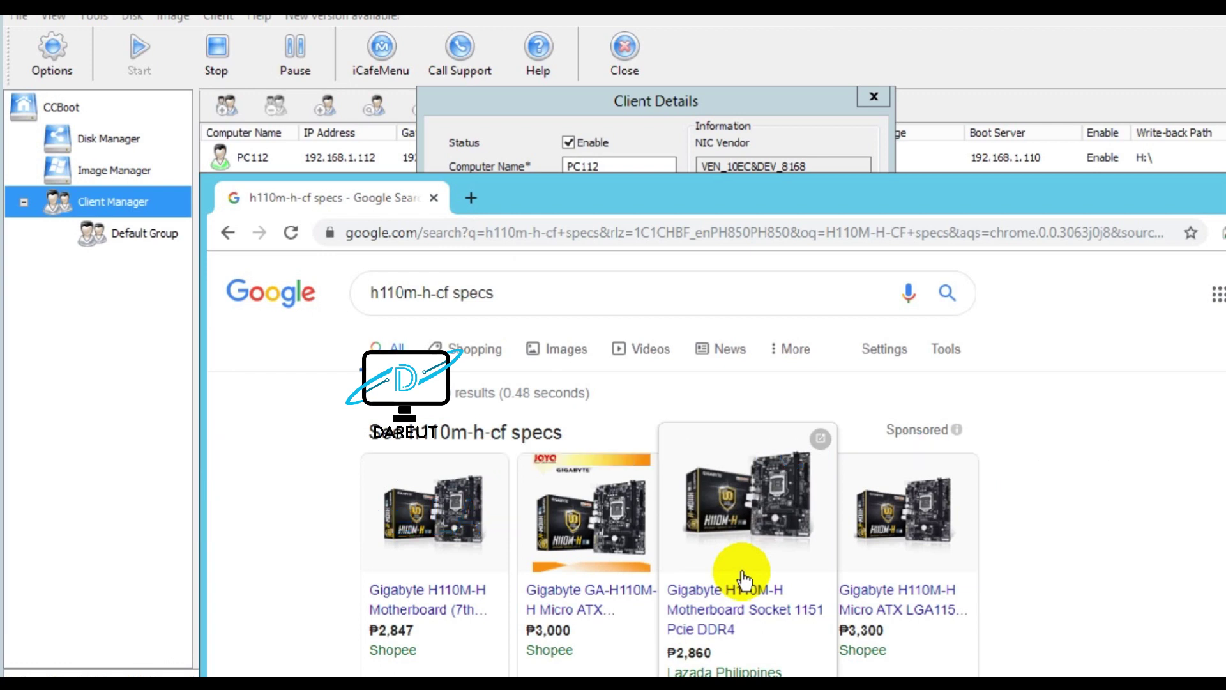
{"action": "scroll", "coordinate": [744, 581], "scroll_direction": "down", "scroll_amount": 4}
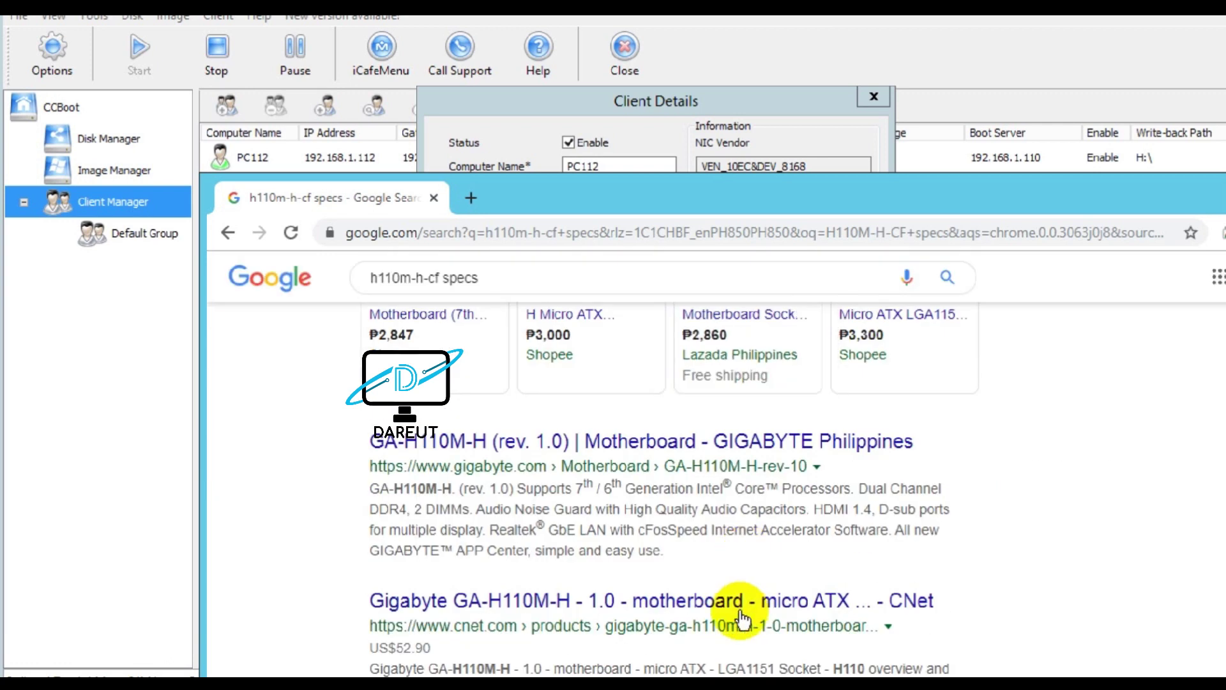
{"action": "right_click", "coordinate": [748, 452]}
{"action": "left_click", "coordinate": [791, 460]}
{"action": "left_click", "coordinate": [505, 194]}
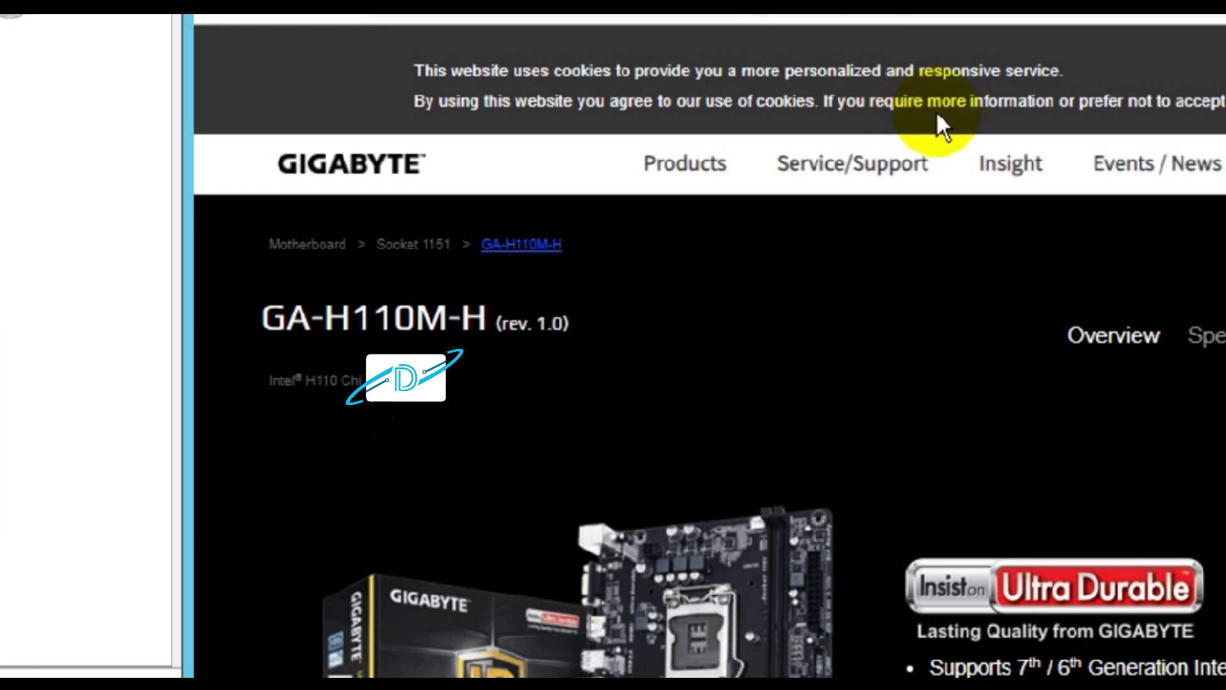
Go to the motherboard's Specification page, find the LAN entry and highlight its supported speeds, 10/100/1000 Mbit.
{"action": "scroll", "coordinate": [1074, 404], "scroll_direction": "down", "scroll_amount": 8}
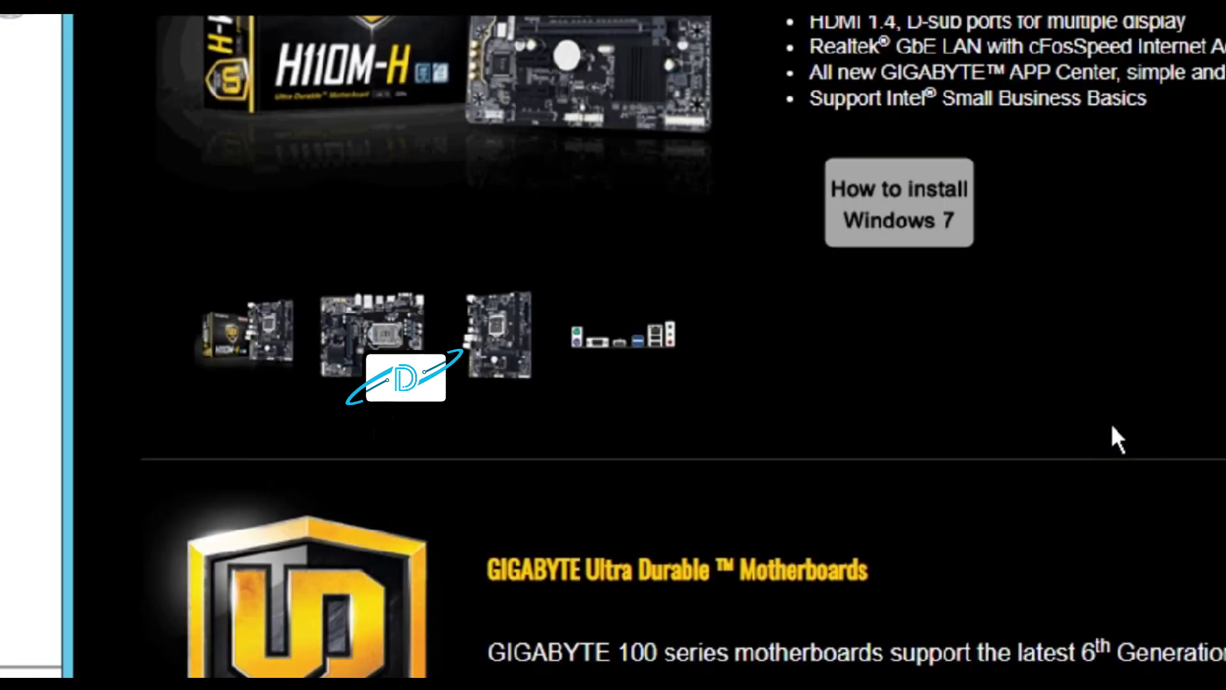
{"action": "scroll", "coordinate": [1117, 428], "scroll_direction": "up", "scroll_amount": 2}
{"action": "scroll", "coordinate": [1123, 431], "scroll_direction": "down", "scroll_amount": 6}
{"action": "scroll", "coordinate": [1121, 419], "scroll_direction": "up", "scroll_amount": 5}
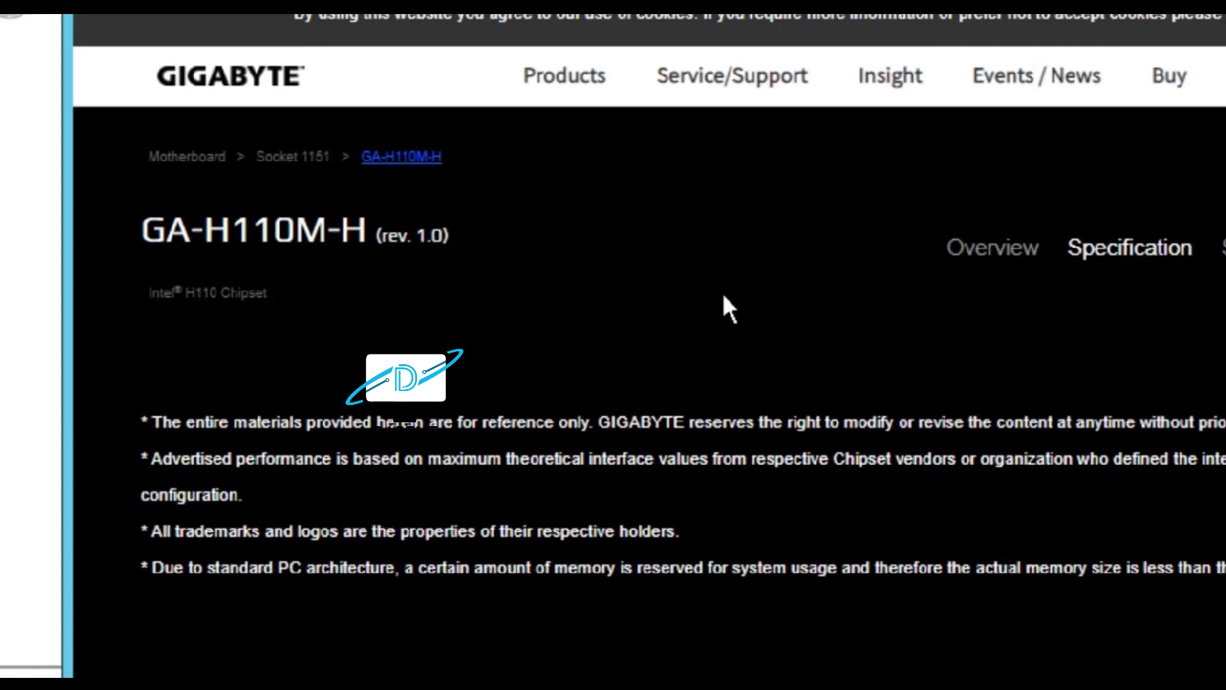
{"action": "scroll", "coordinate": [724, 309], "scroll_direction": "down", "scroll_amount": 5}
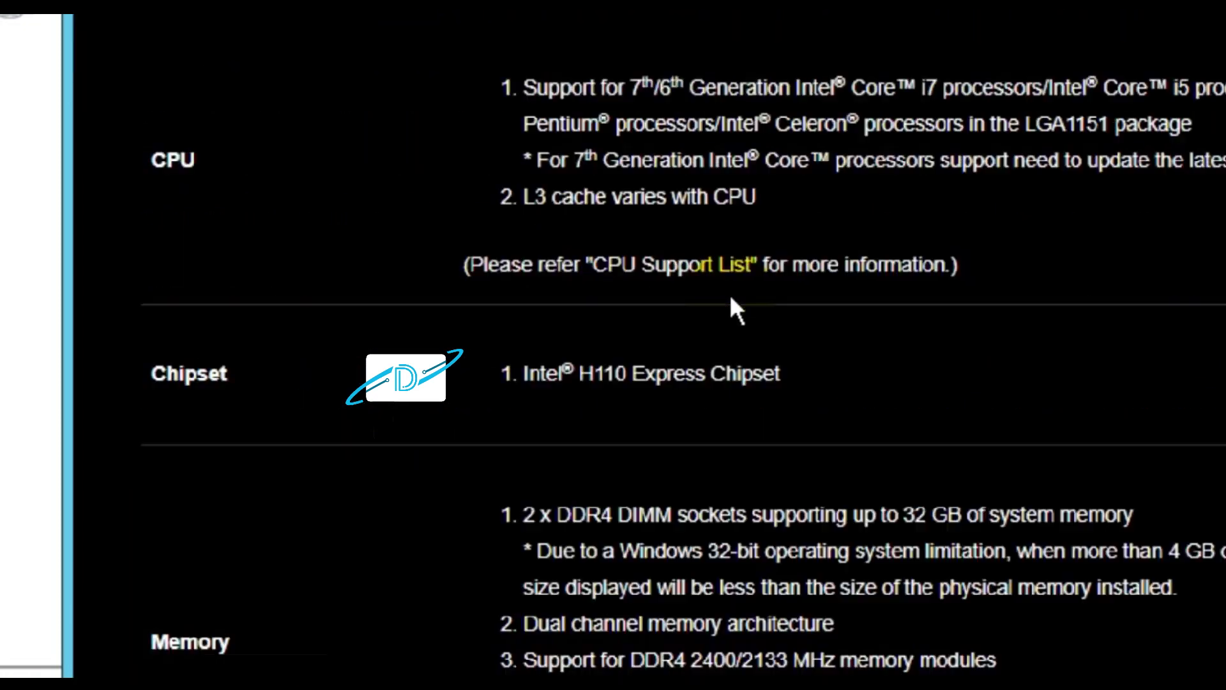
{"action": "scroll", "coordinate": [733, 297], "scroll_direction": "down", "scroll_amount": 2}
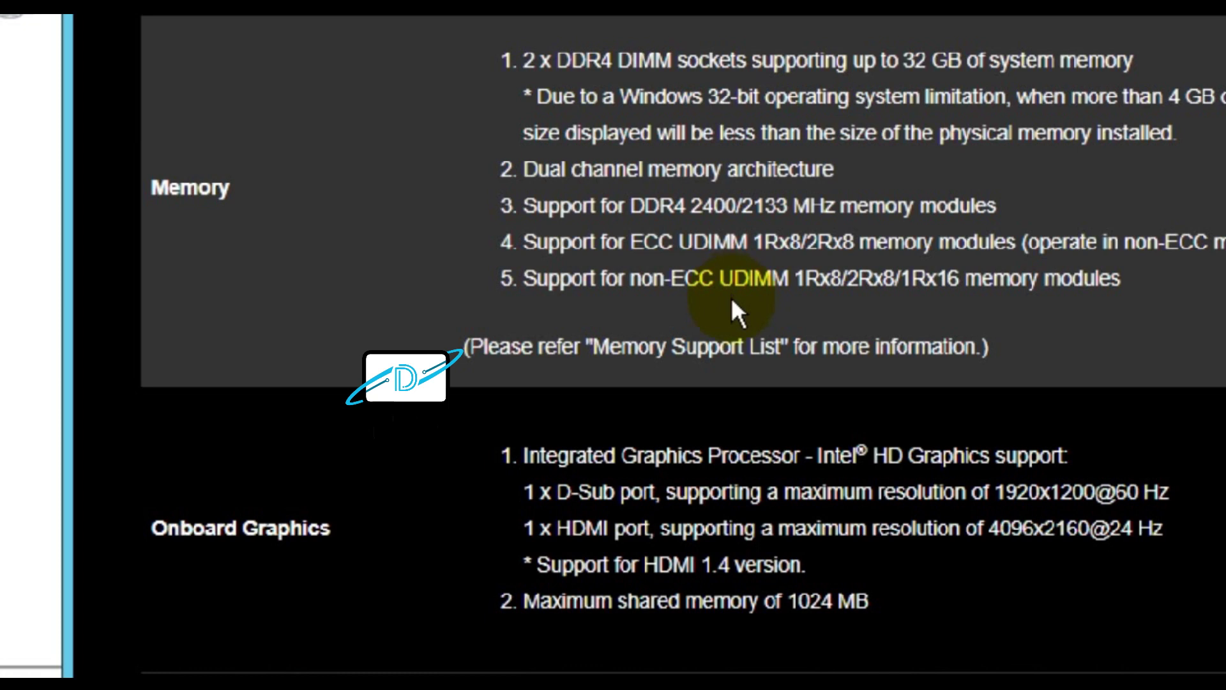
{"action": "scroll", "coordinate": [734, 300], "scroll_direction": "down", "scroll_amount": 7}
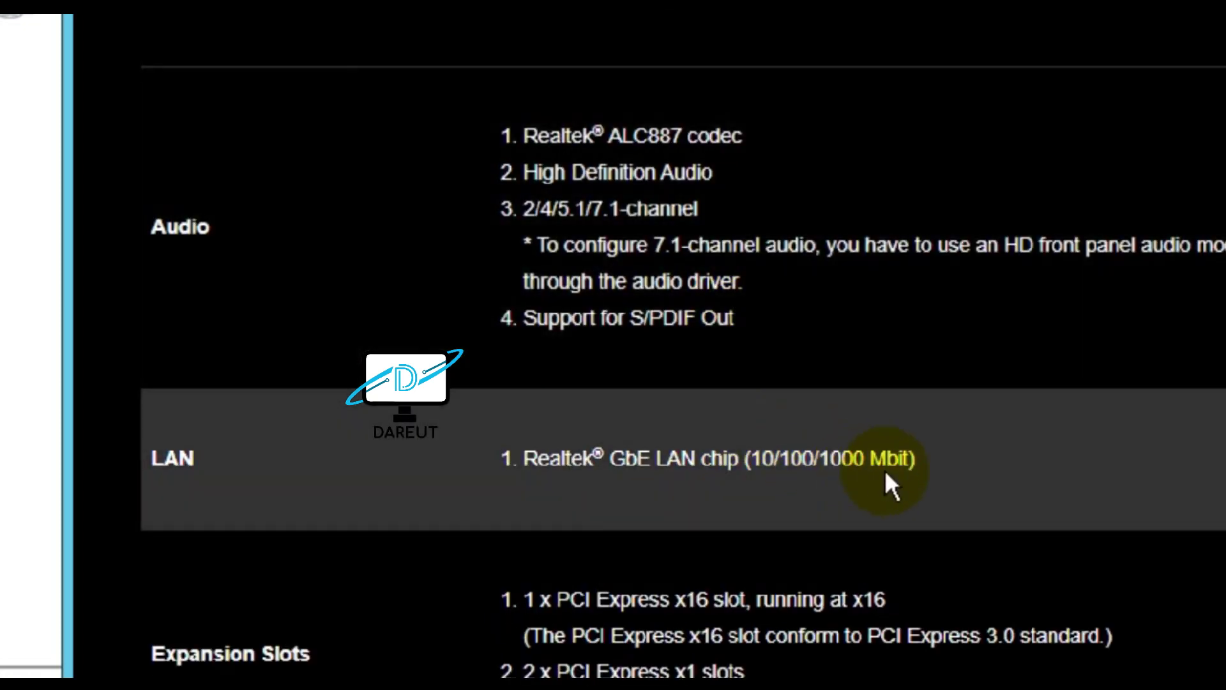
{"action": "left_click_drag", "start_coordinate": [928, 456], "coordinate": [752, 458]}
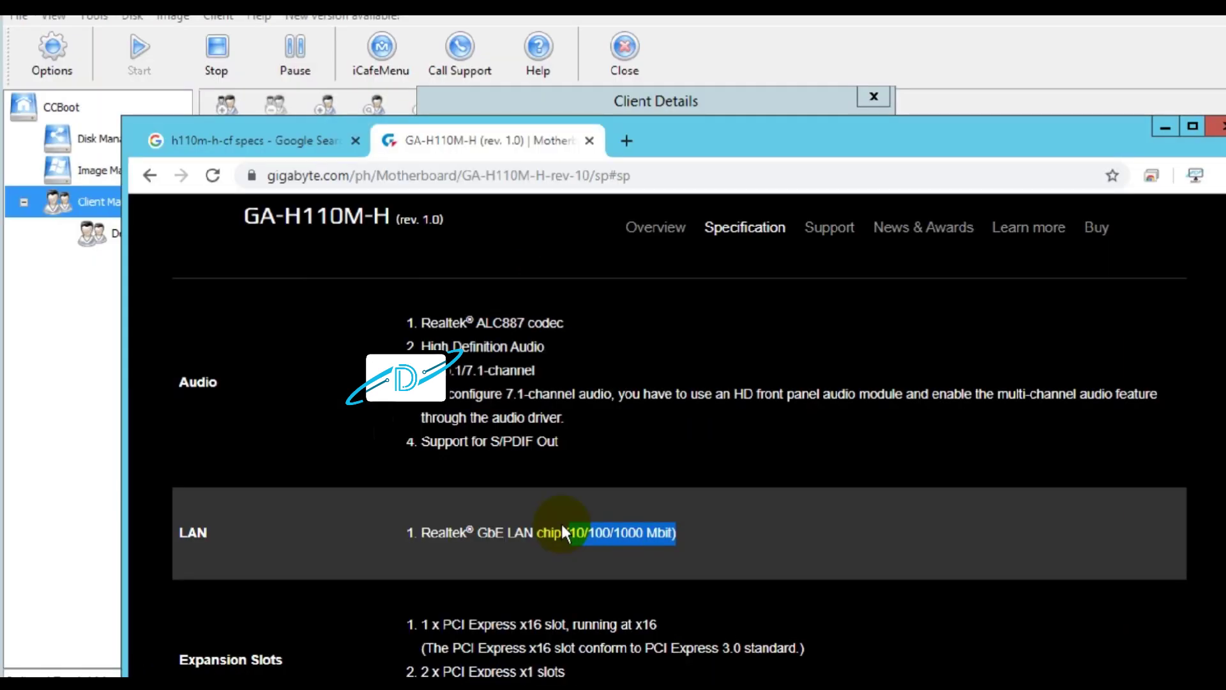
Launch Notepad and place its empty window over the motherboard specification page.
{"action": "key", "text": "super+r"}
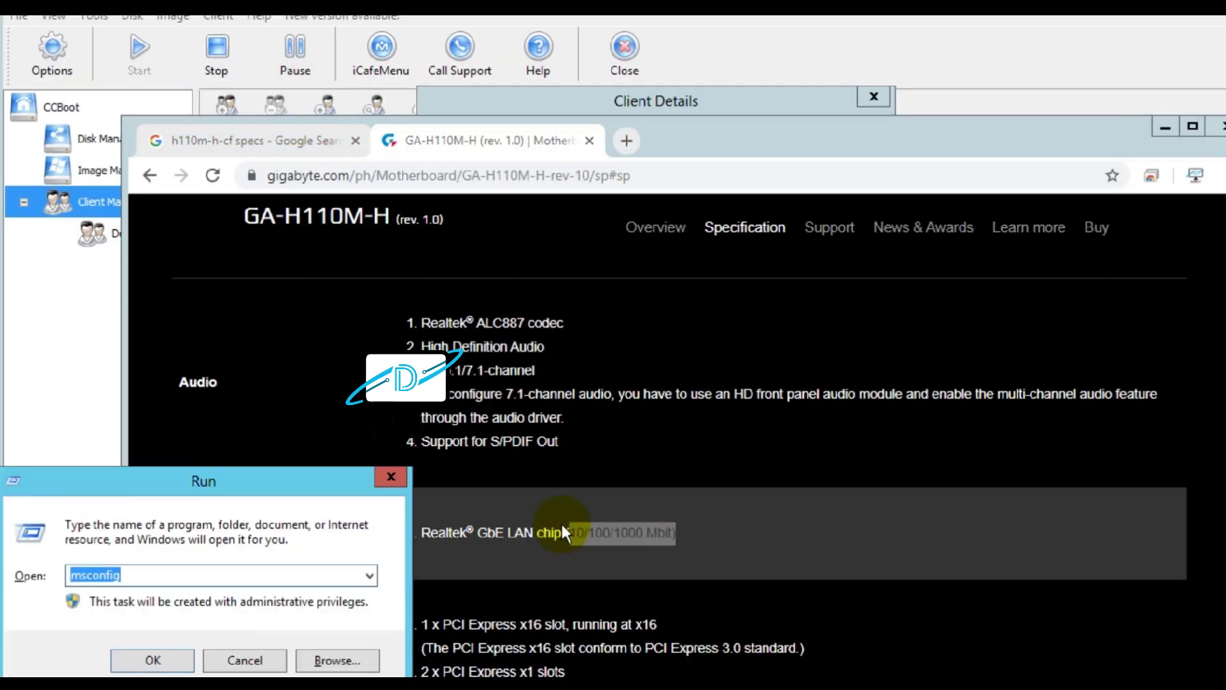
{"action": "type", "text": "note"}
{"action": "key", "text": "Down"}
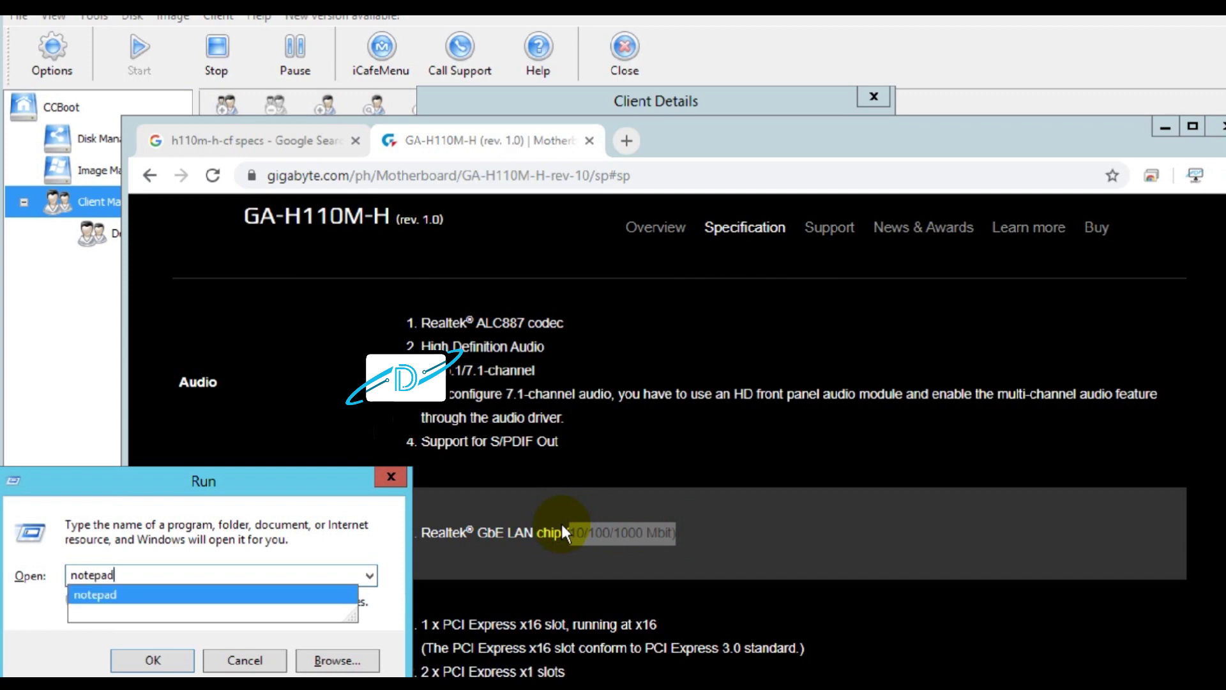
{"action": "key", "text": "Return"}
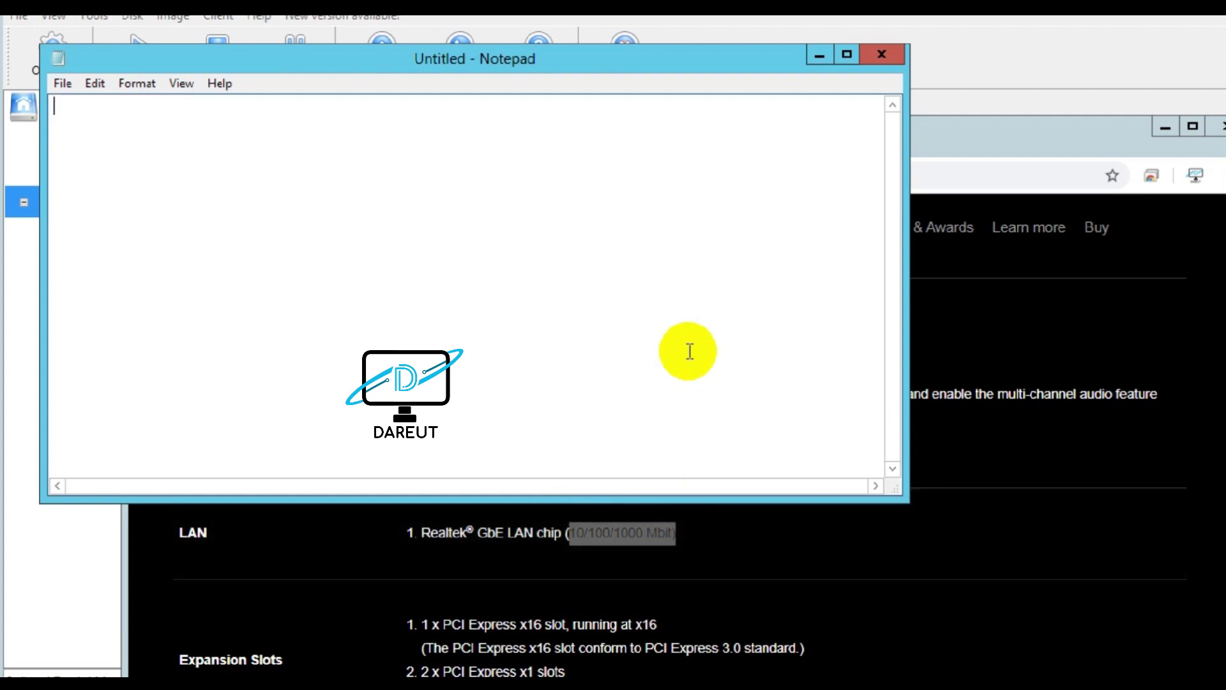
{"action": "left_click_drag", "start_coordinate": [625, 152], "coordinate": [841, 290]}
{"action": "left_click", "coordinate": [826, 328]}
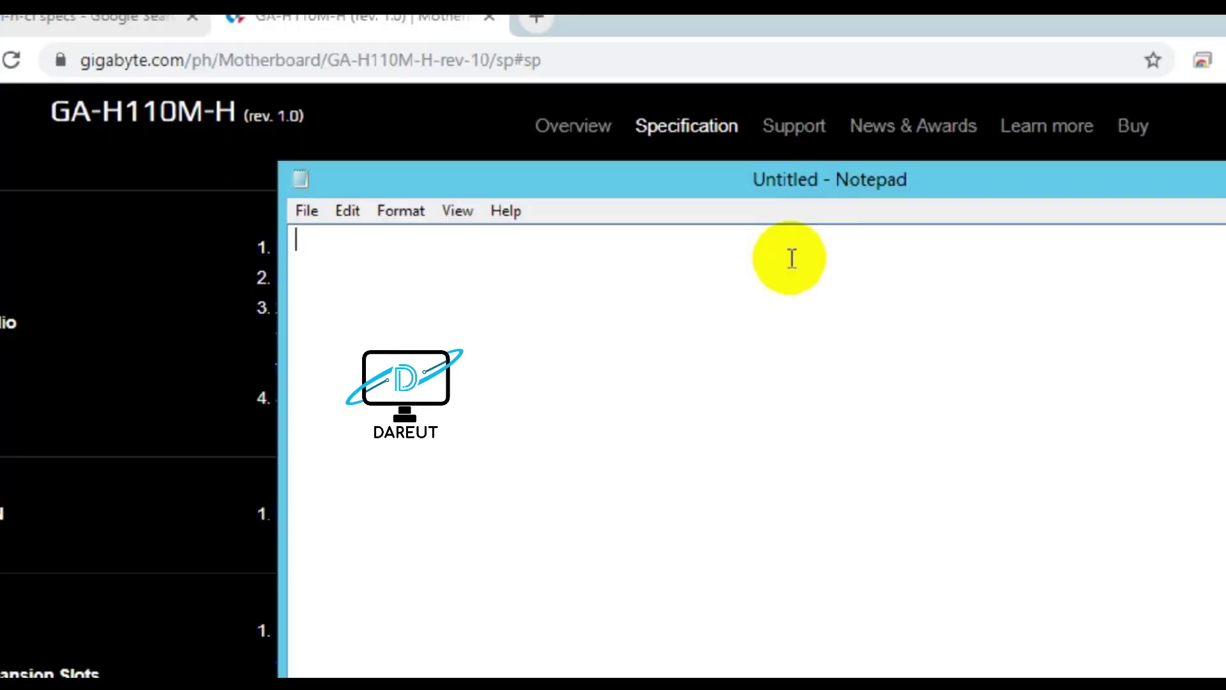
Write the note "this mother board support gigalan" in the blank document.
{"action": "type", "text": "thius"}
{"action": "key", "text": "BackSpace"}
{"action": "key", "text": "BackSpace"}
{"action": "key", "text": "BackSpace"}
{"action": "type", "text": "s mo"}
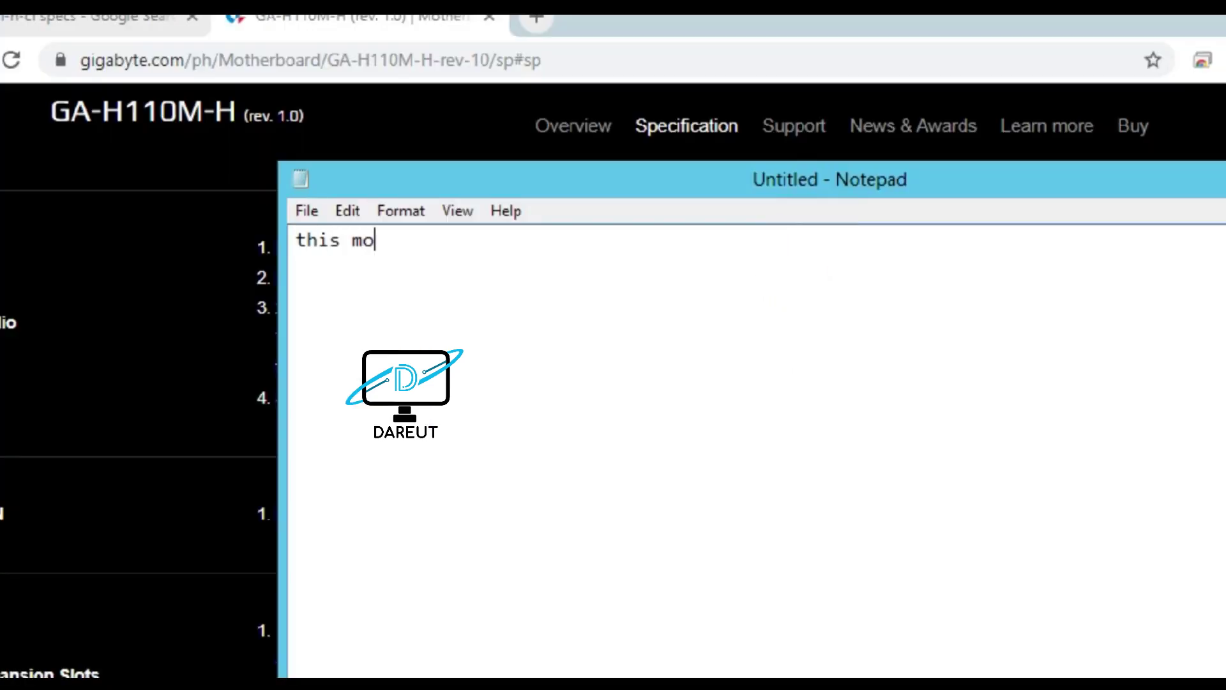
{"action": "type", "text": "ther boa"}
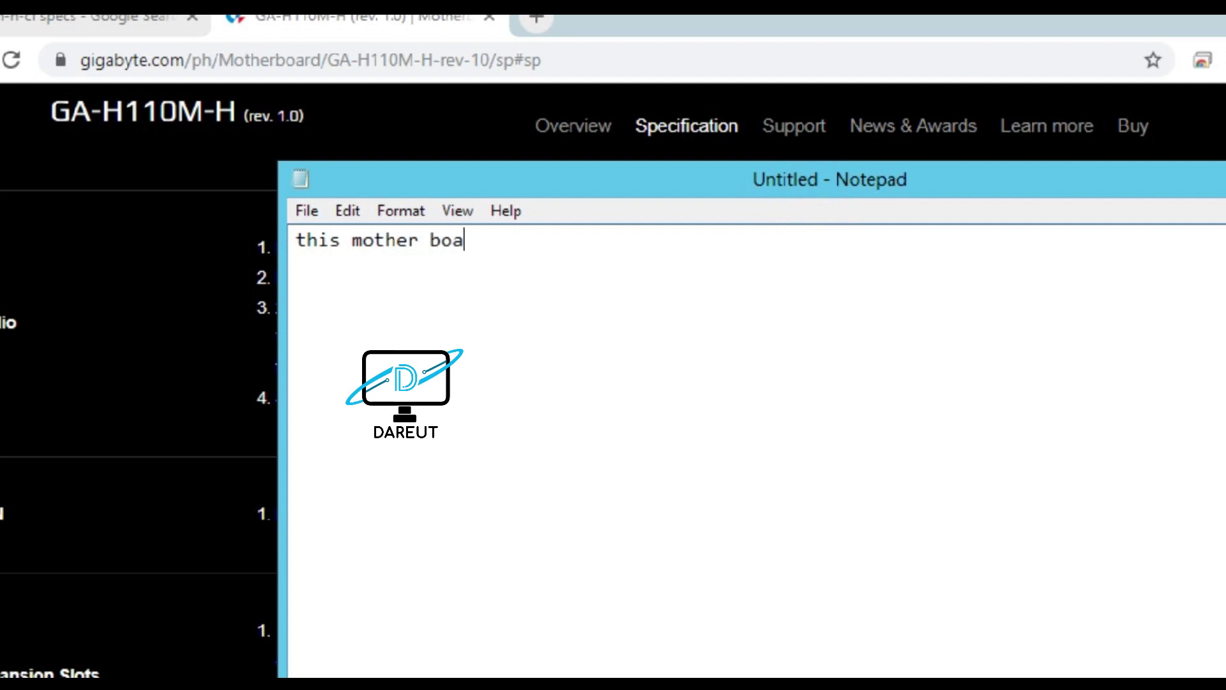
{"action": "type", "text": "rd support "}
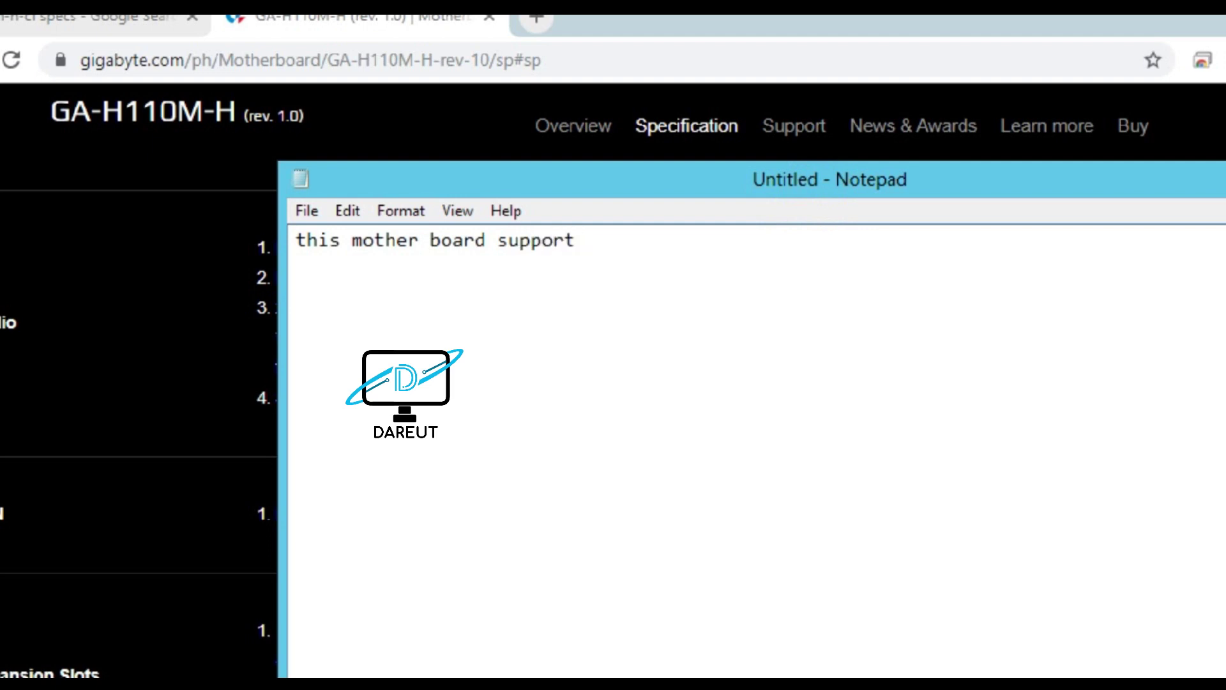
{"action": "type", "text": "gigalan"}
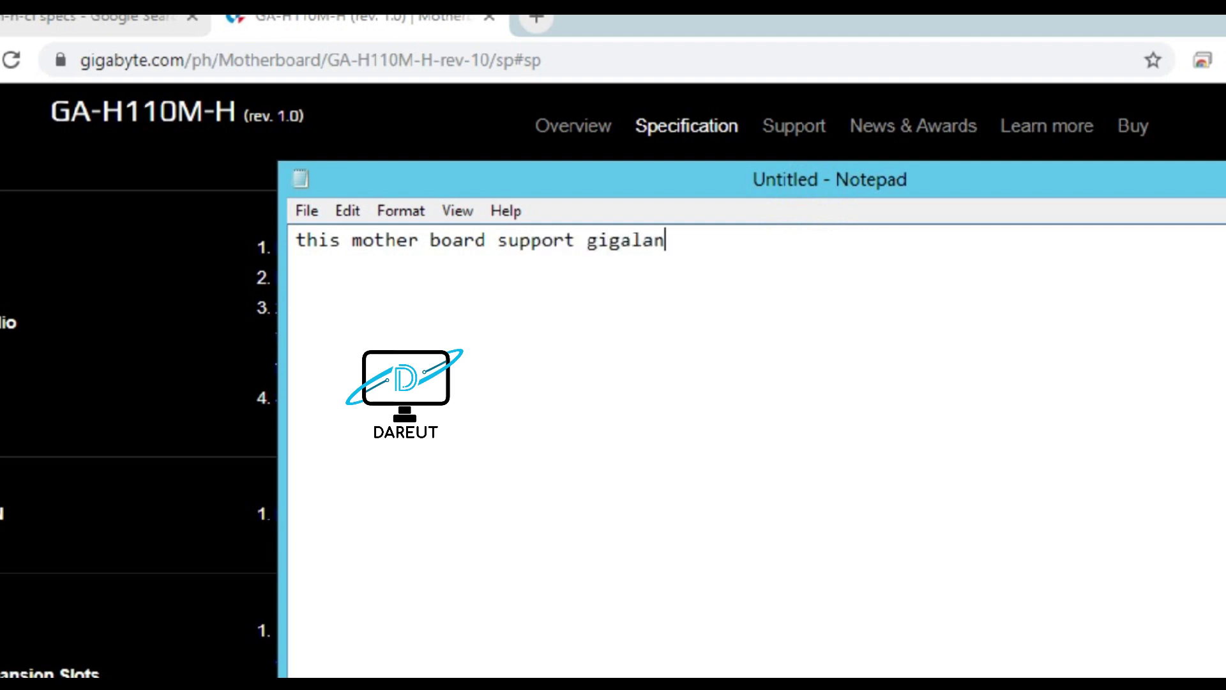
Move the note beside the LAN entry, then push the text after "this mo" several lines down and prefix it with "<<<<<".
{"action": "left_click_drag", "start_coordinate": [793, 178], "coordinate": [1138, 249]}
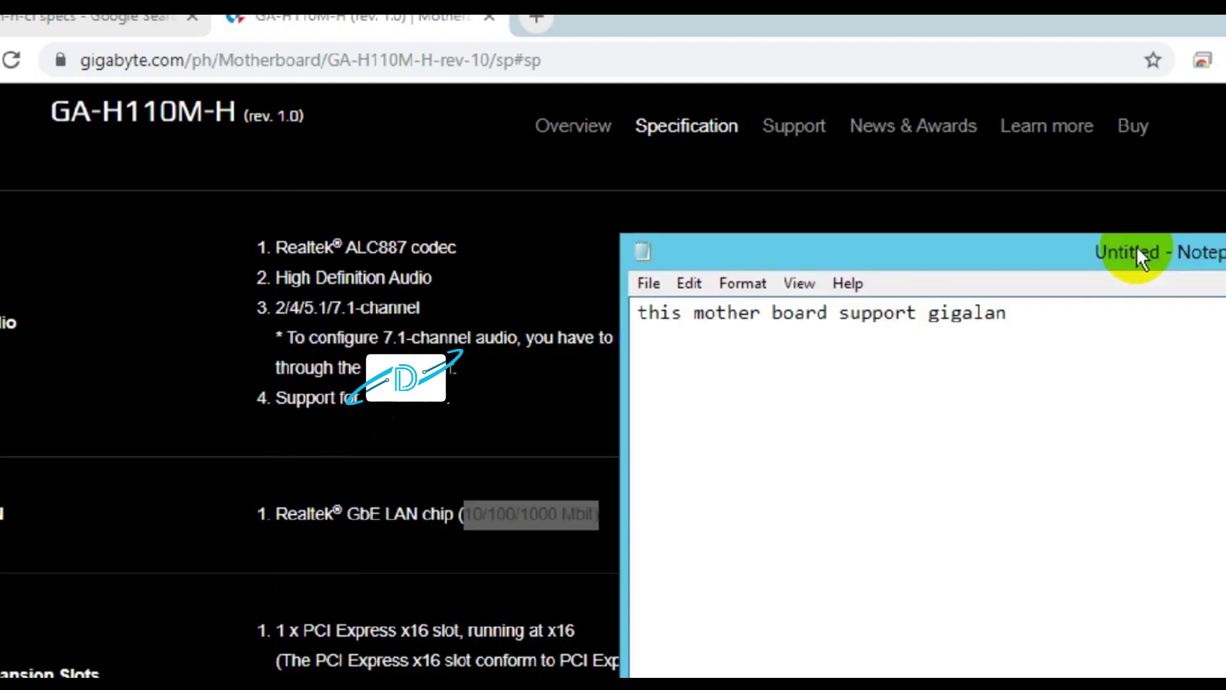
{"action": "left_click", "coordinate": [715, 470]}
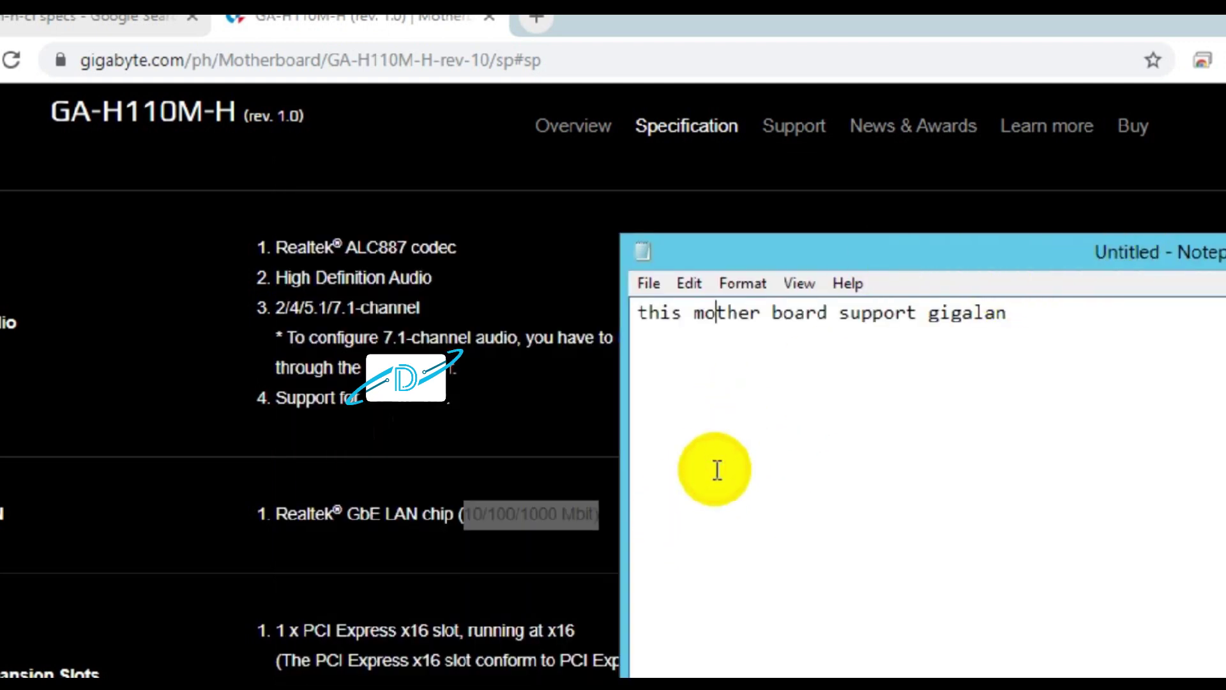
{"action": "key", "text": "Return"}
{"action": "key", "text": "Return"}
{"action": "key", "text": "Return"}
{"action": "key", "text": "Return"}
{"action": "key", "text": "Return"}
{"action": "key", "text": "Return"}
{"action": "key", "text": "Return"}
{"action": "key", "text": "Return"}
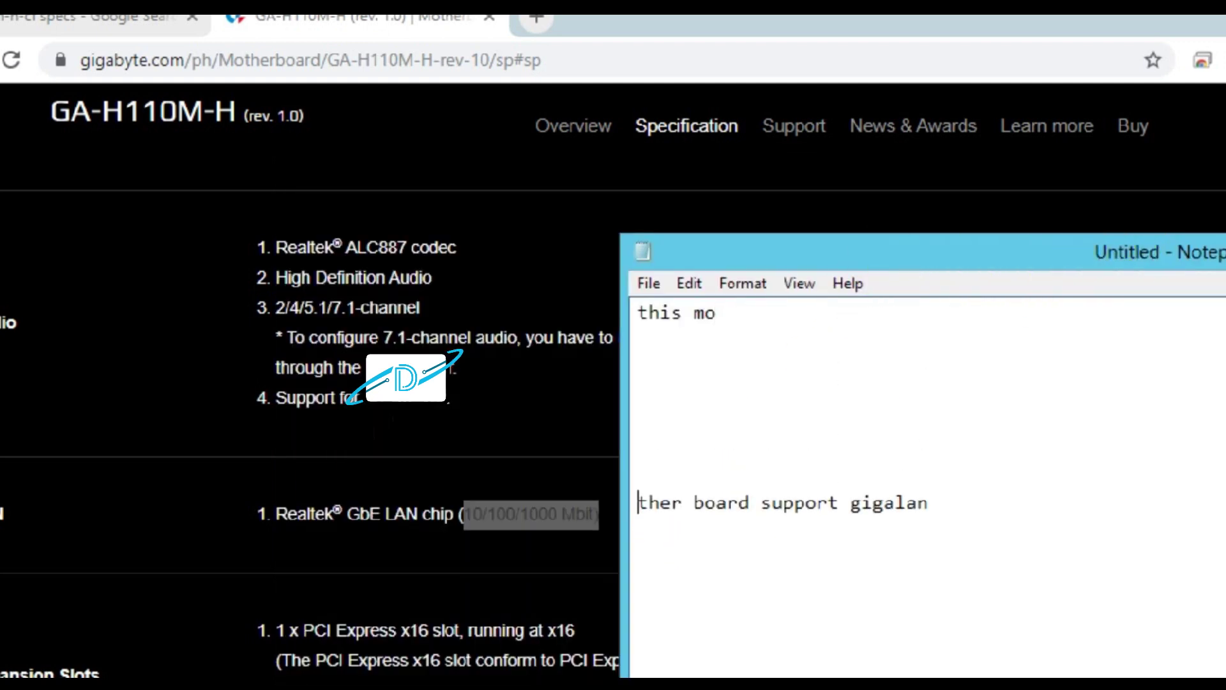
{"action": "type", "text": "<<<<<"}
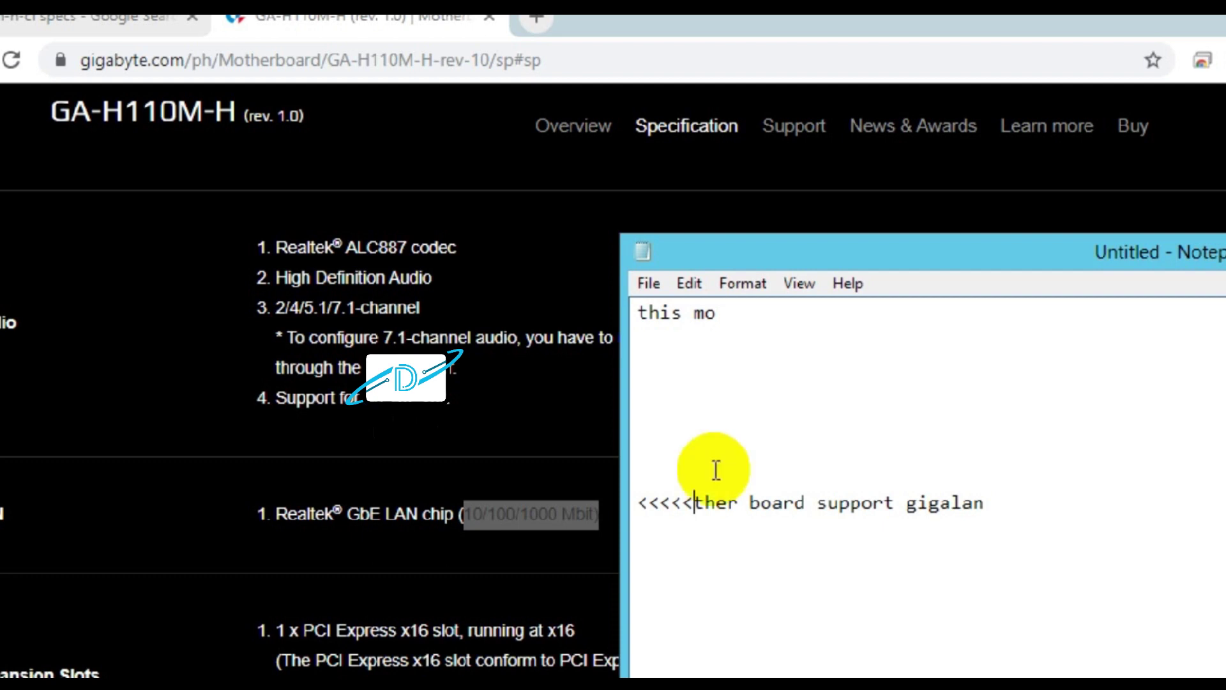
Switch back to CCBoot, dismiss PC112's Client Details without saving, and check the client's link speed in the list.
{"action": "left_click", "coordinate": [972, 258]}
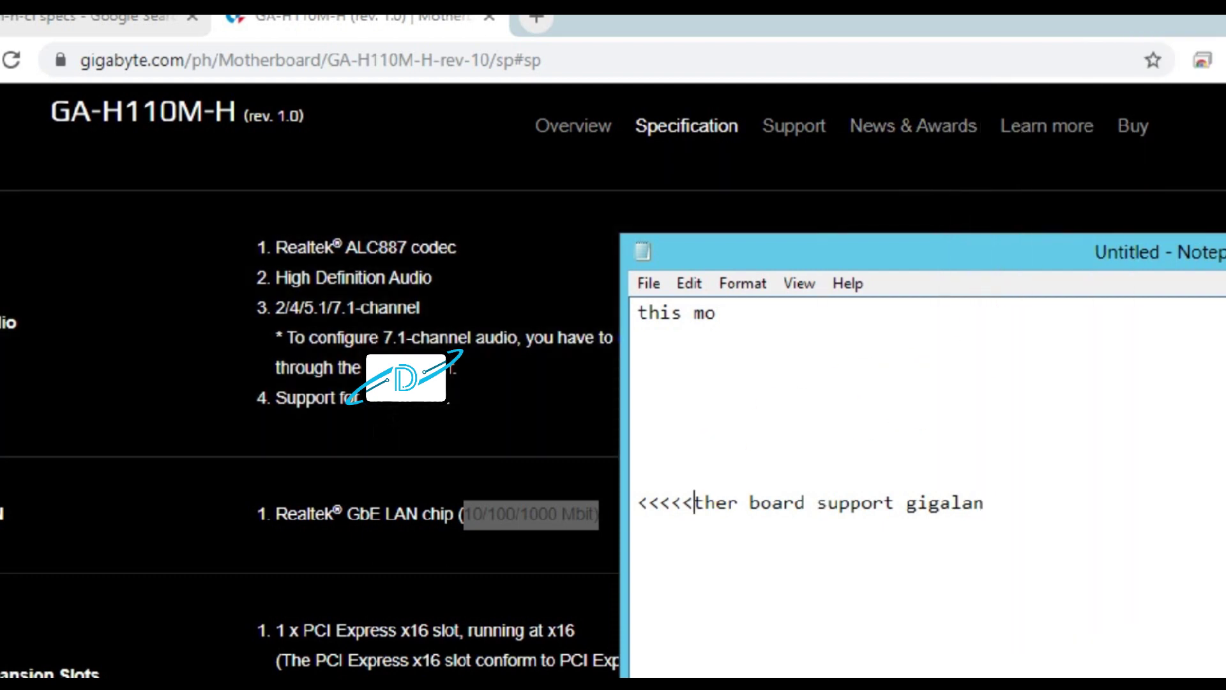
{"action": "left_click", "coordinate": [876, 30]}
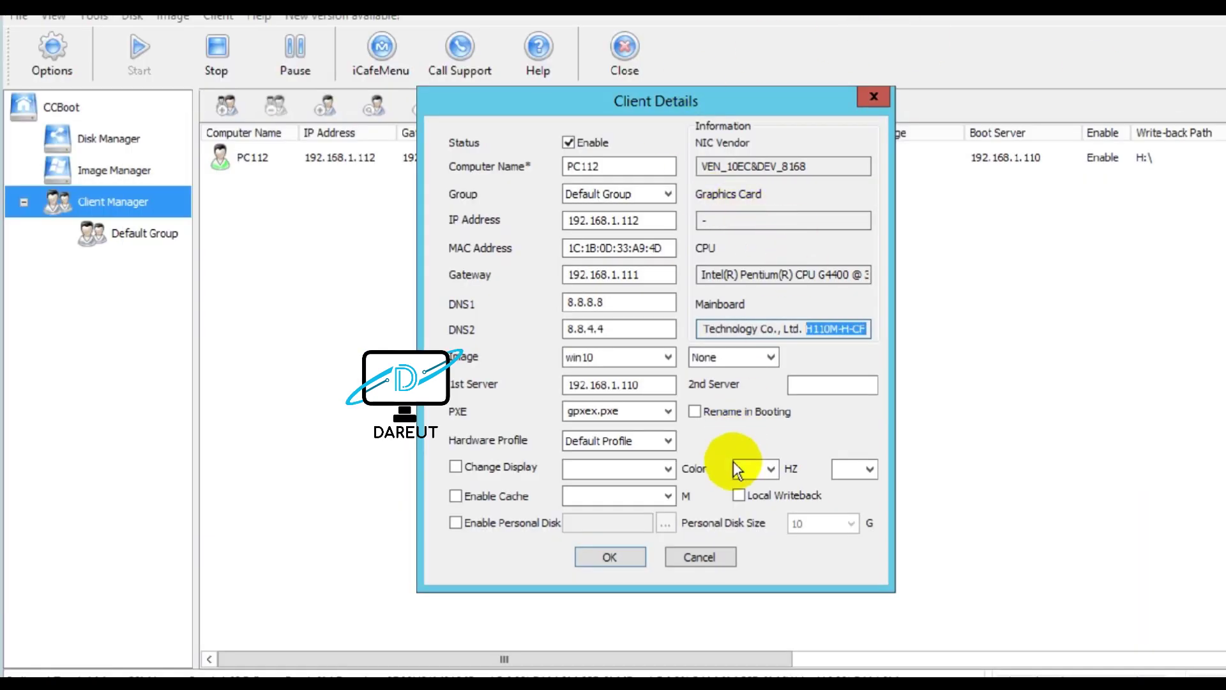
{"action": "left_click", "coordinate": [702, 557]}
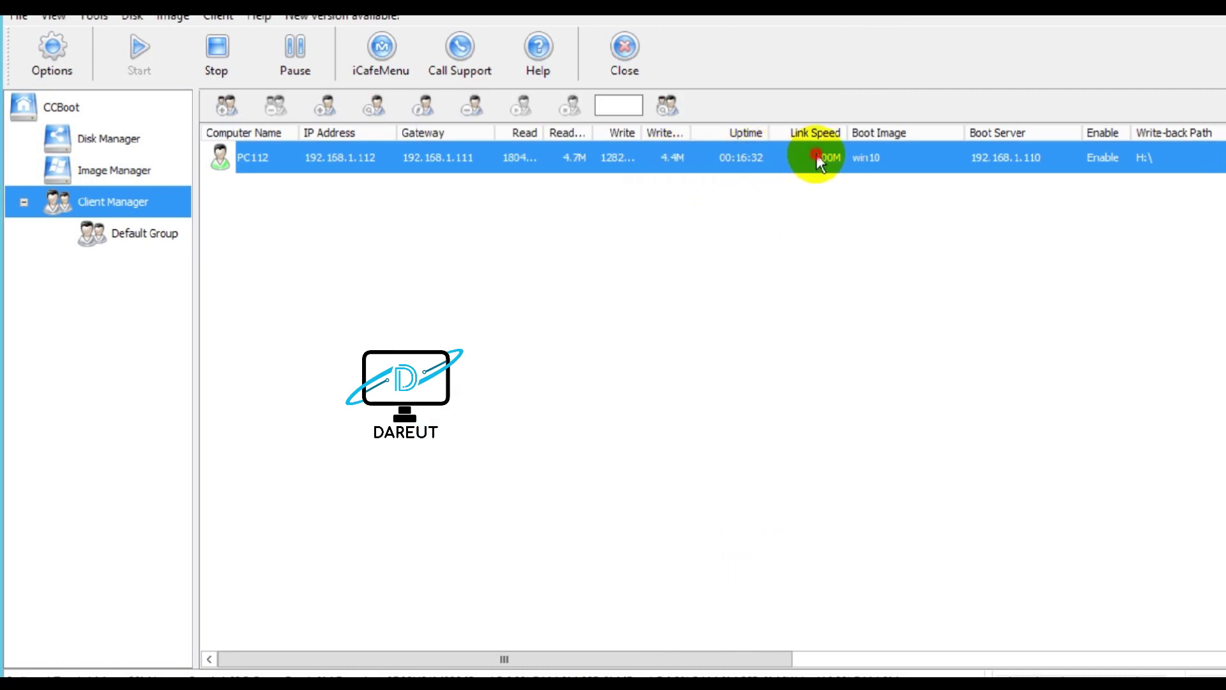
{"action": "left_click", "coordinate": [816, 205]}
{"action": "left_click", "coordinate": [835, 236]}
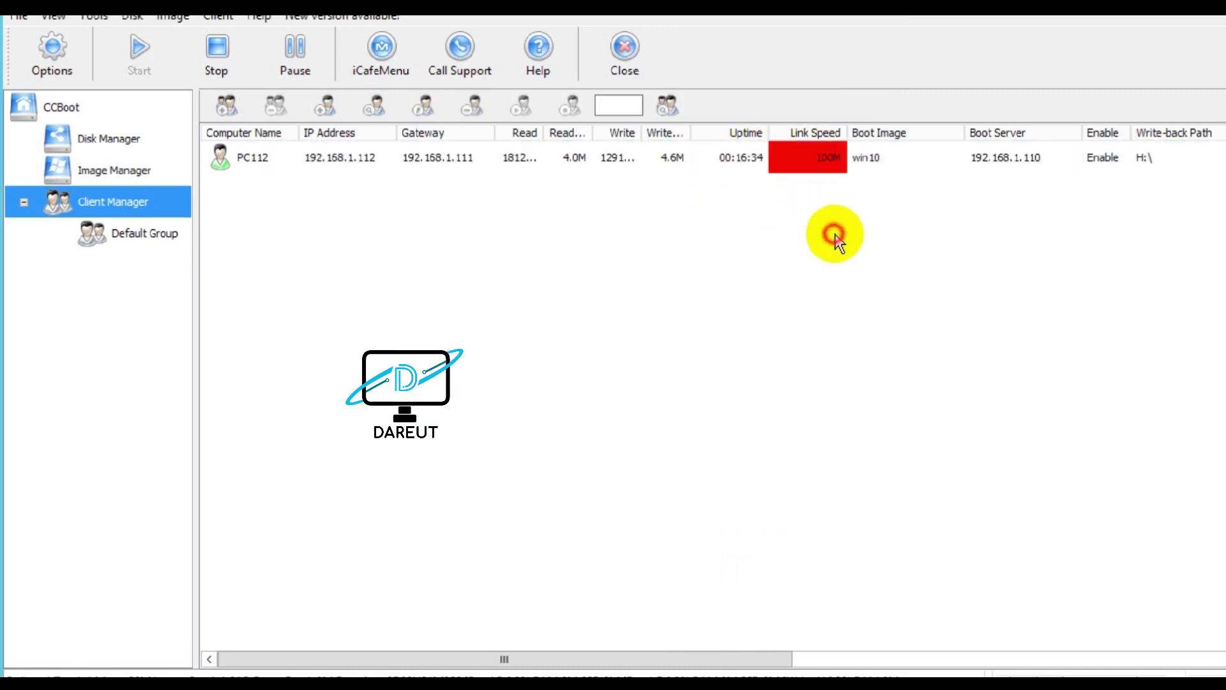
Move the Notepad window beside the client's link speed and replace its entire text with the line "<< to solve this issue".
{"action": "left_click_drag", "start_coordinate": [1220, 133], "coordinate": [953, 114]}
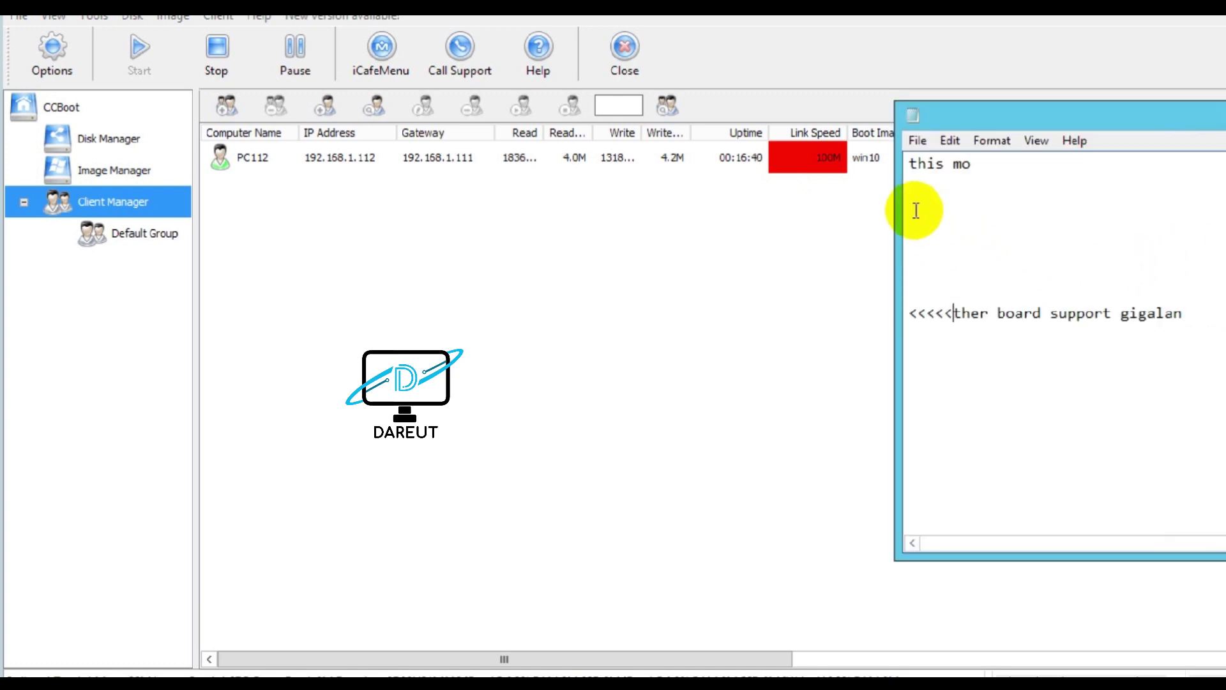
{"action": "left_click", "coordinate": [910, 164]}
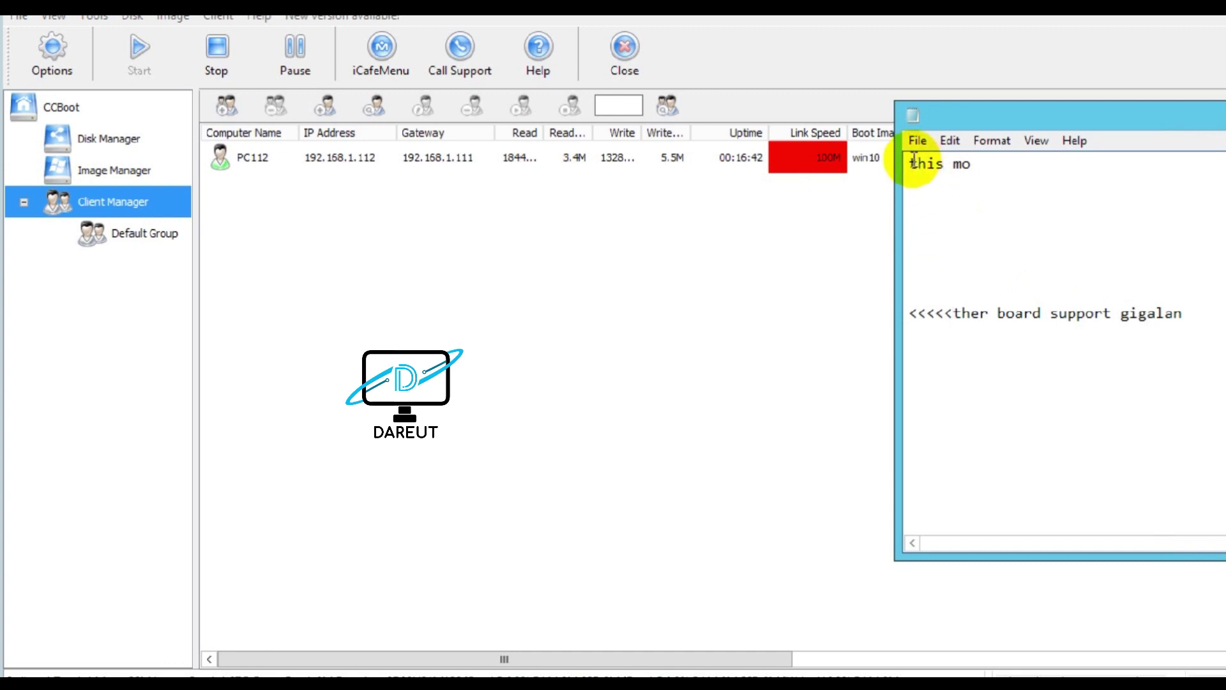
{"action": "left_click", "coordinate": [1191, 314], "text": "shift"}
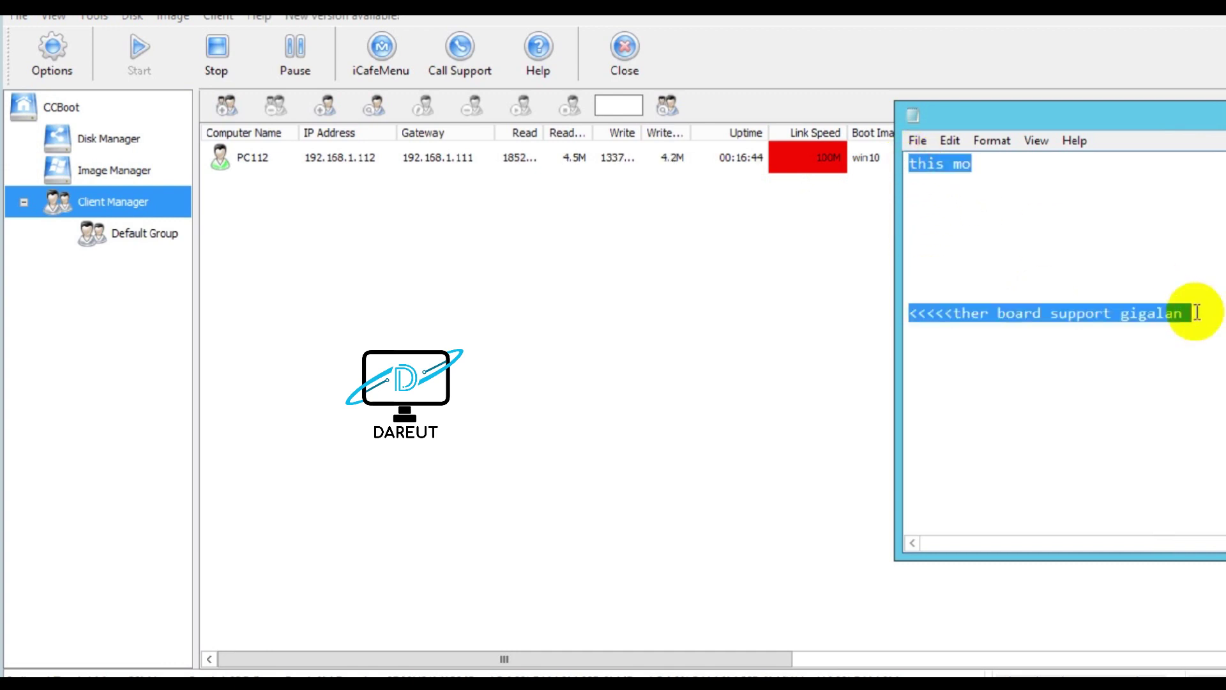
{"action": "type", "text": "<<"}
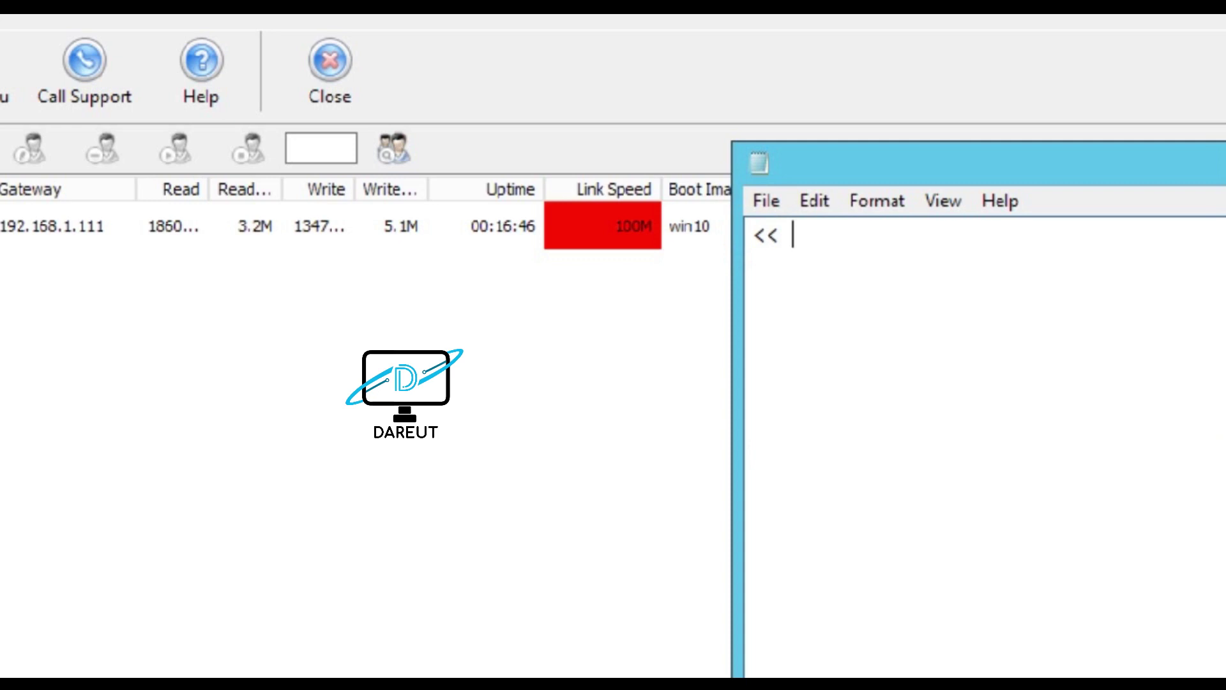
{"action": "type", "text": " to solve this is"}
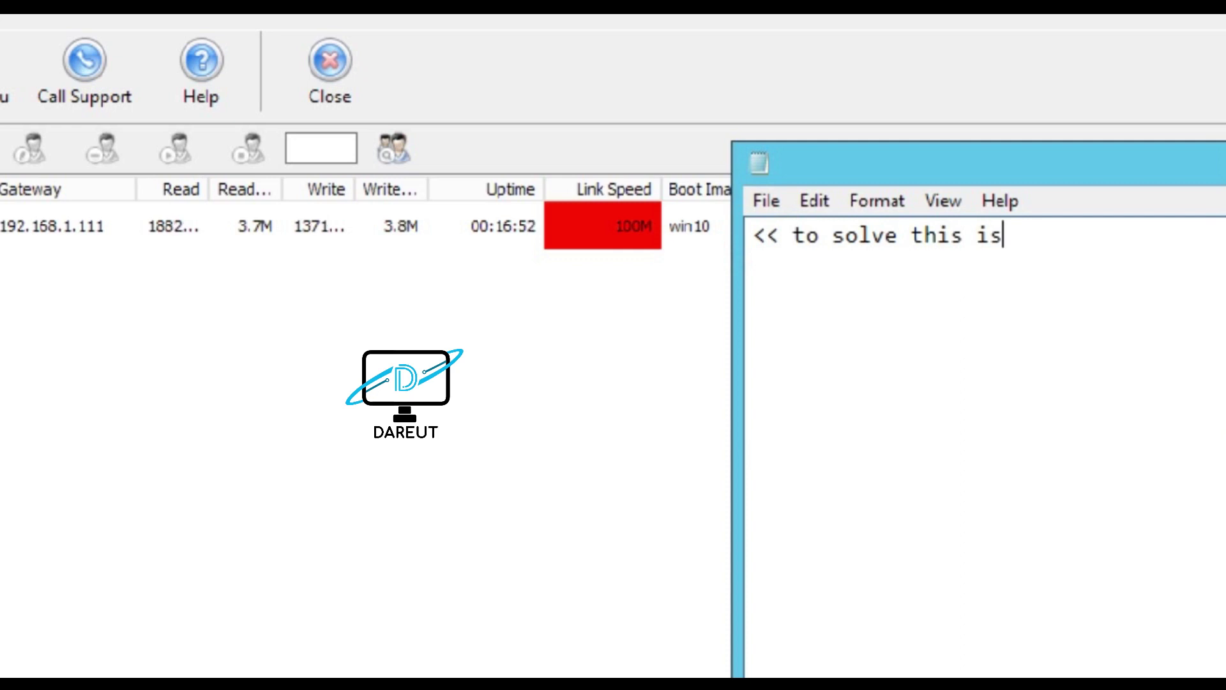
{"action": "type", "text": "sue"}
{"action": "key", "text": "Return"}
Add the lines "1. try to re crimp" and "pr change the network cable." to the note.
{"action": "type", "text": "1. tr"}
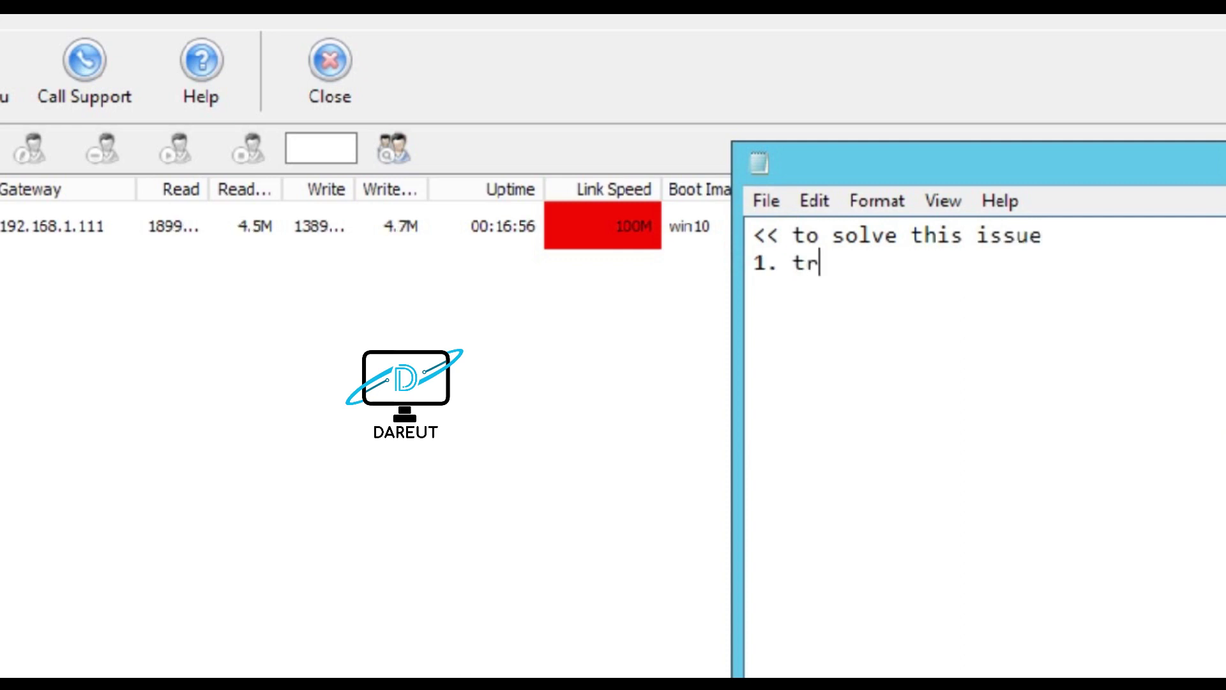
{"action": "type", "text": "y to re crimp pr"}
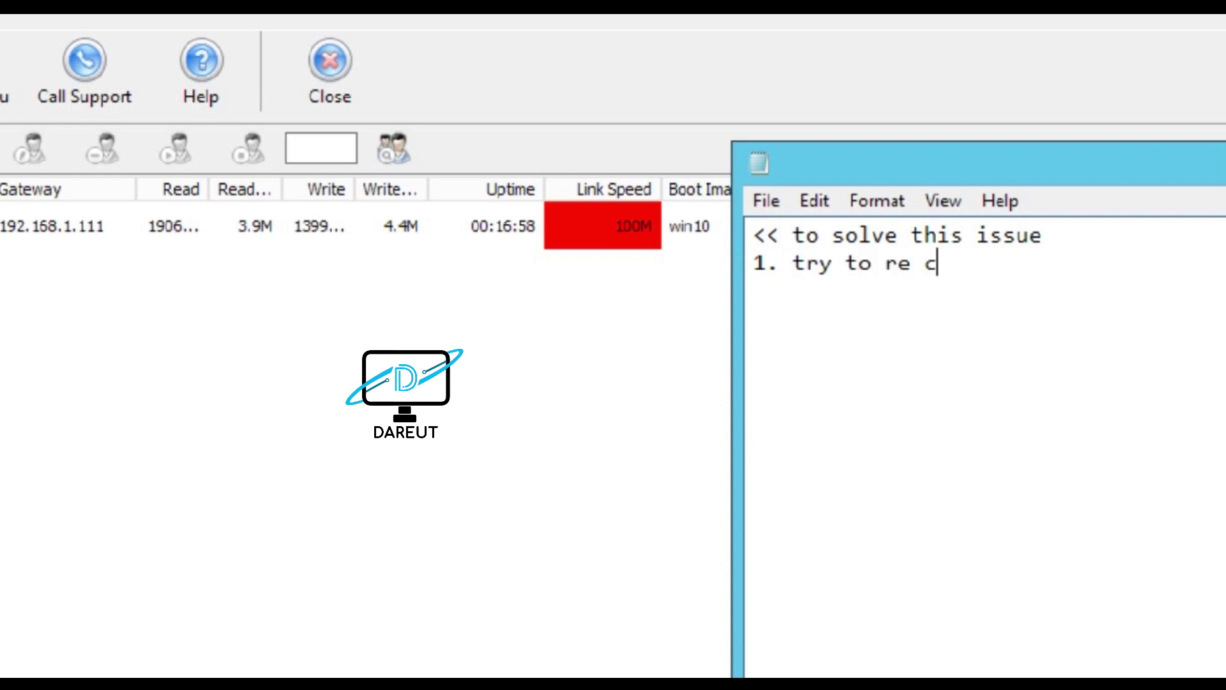
{"action": "key", "text": "Return"}
{"action": "type", "text": "pr change the "}
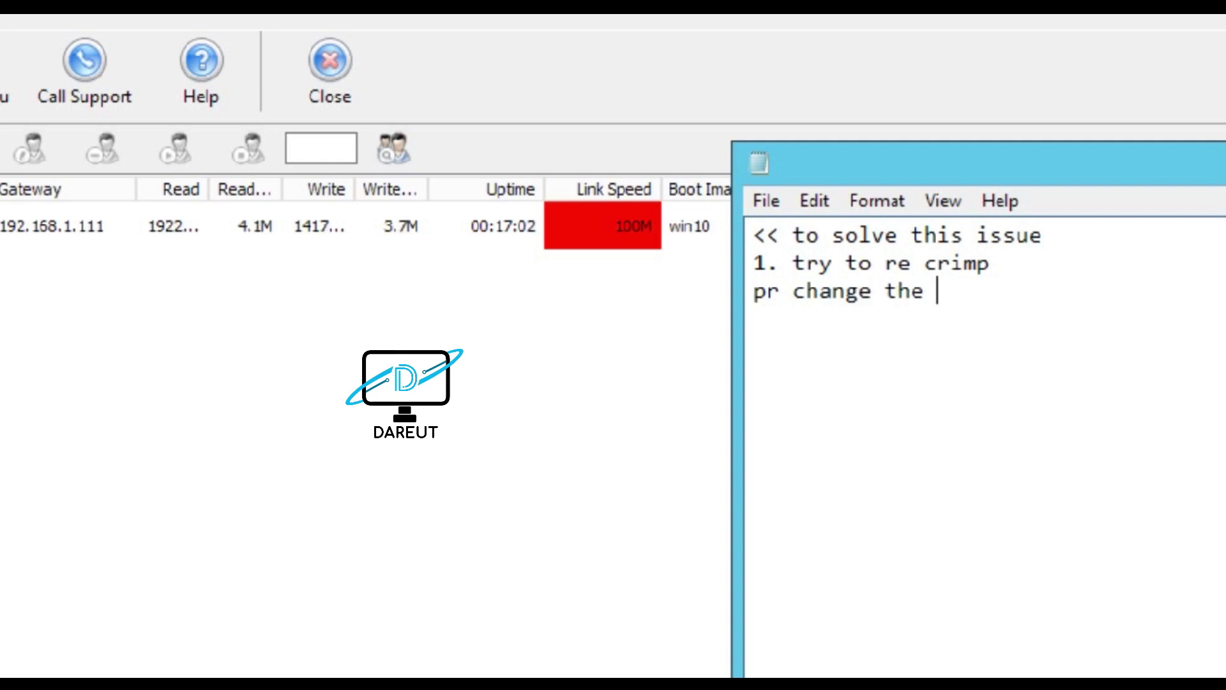
{"action": "type", "text": "network c"}
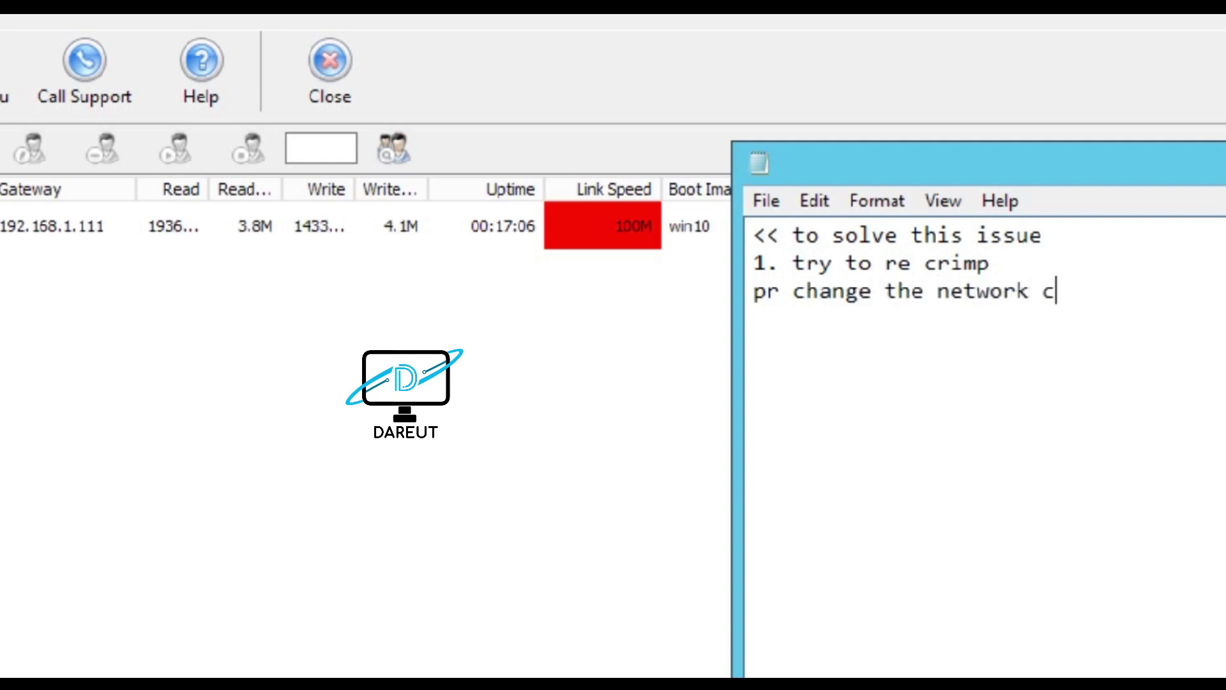
{"action": "type", "text": "able."}
{"action": "key", "text": "Return"}
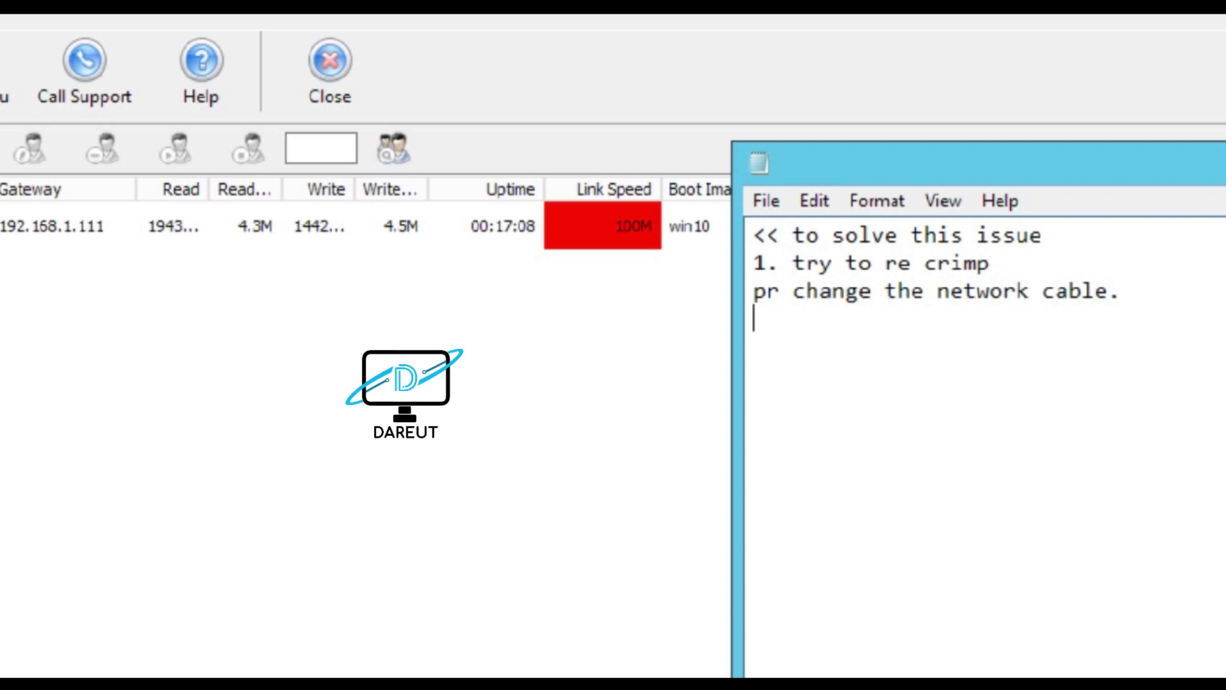
Add the line "for now i will change the cable" below the cable advice in the note.
{"action": "type", "text": "for now "}
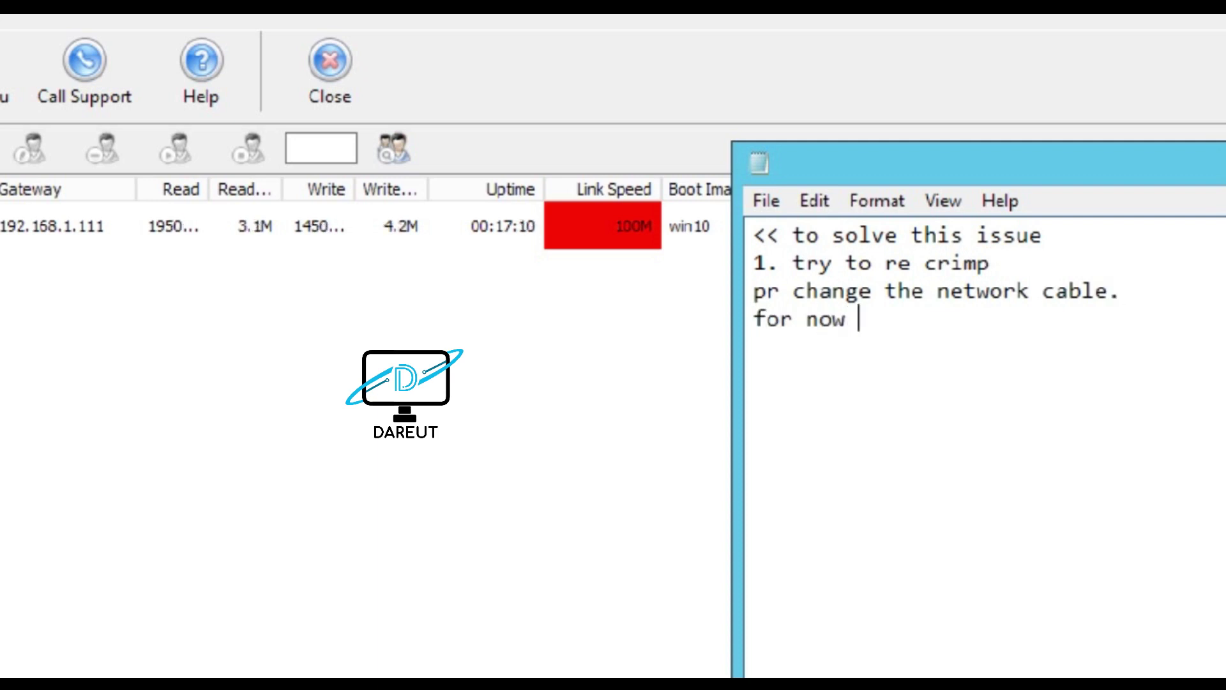
{"action": "type", "text": "i will ch"}
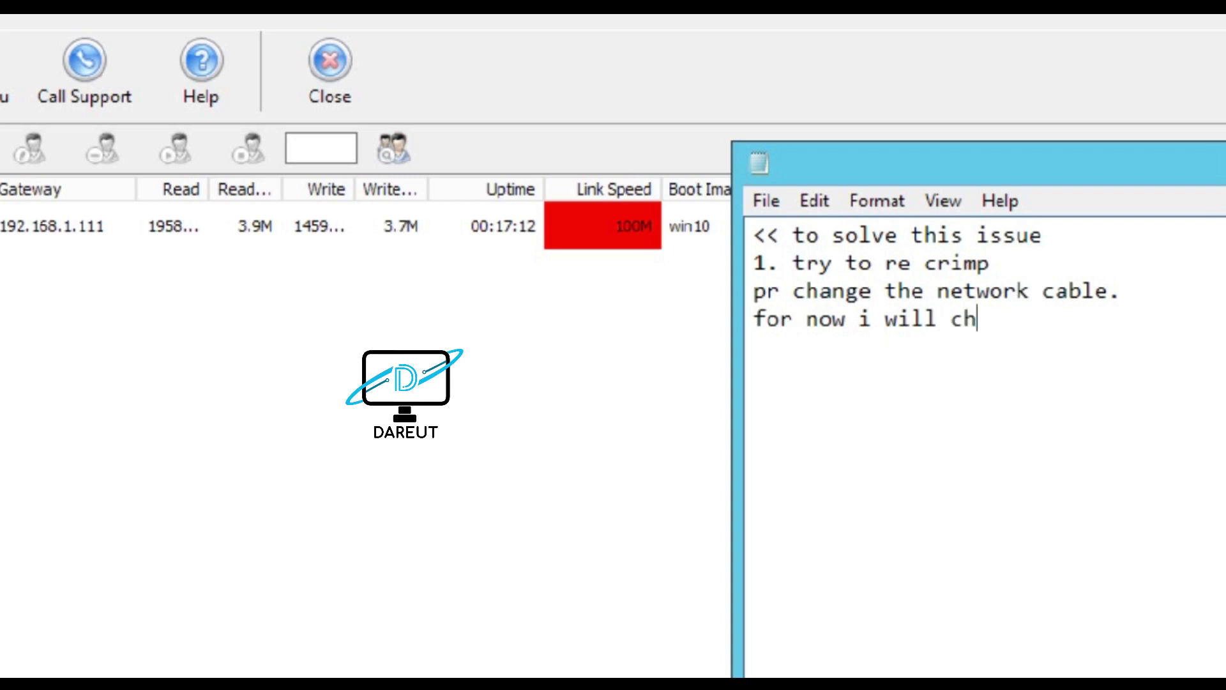
{"action": "type", "text": "ange the cab"}
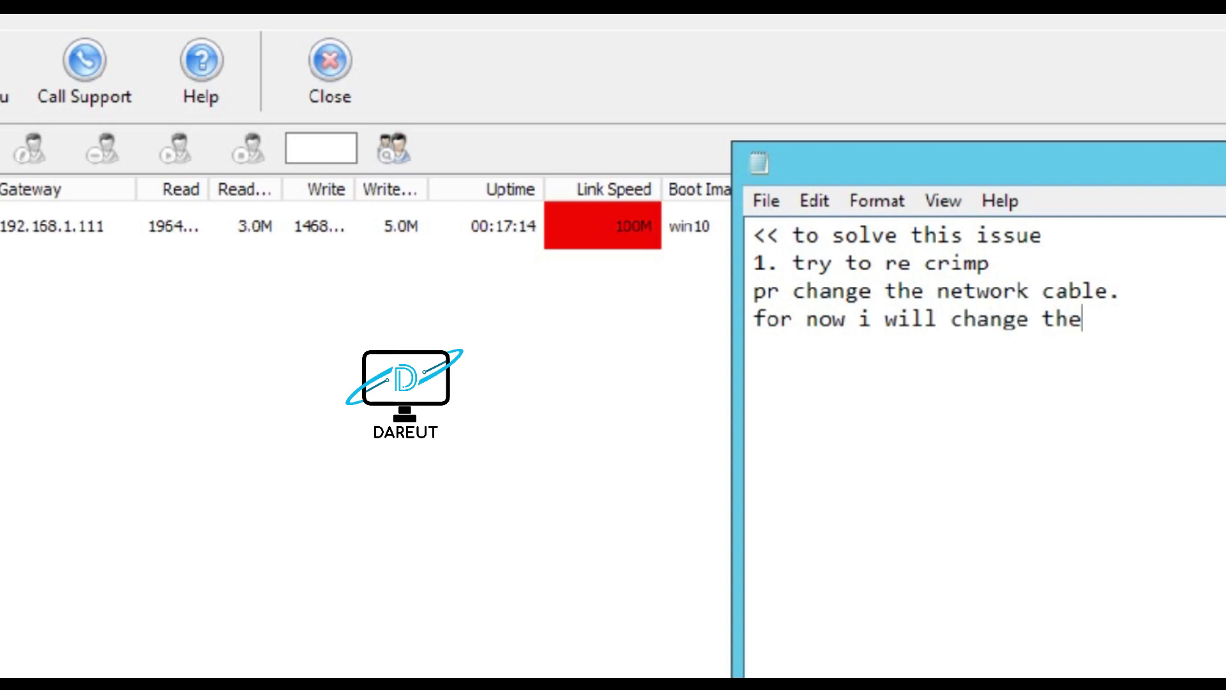
{"action": "type", "text": "le"}
{"action": "key", "text": "Return"}
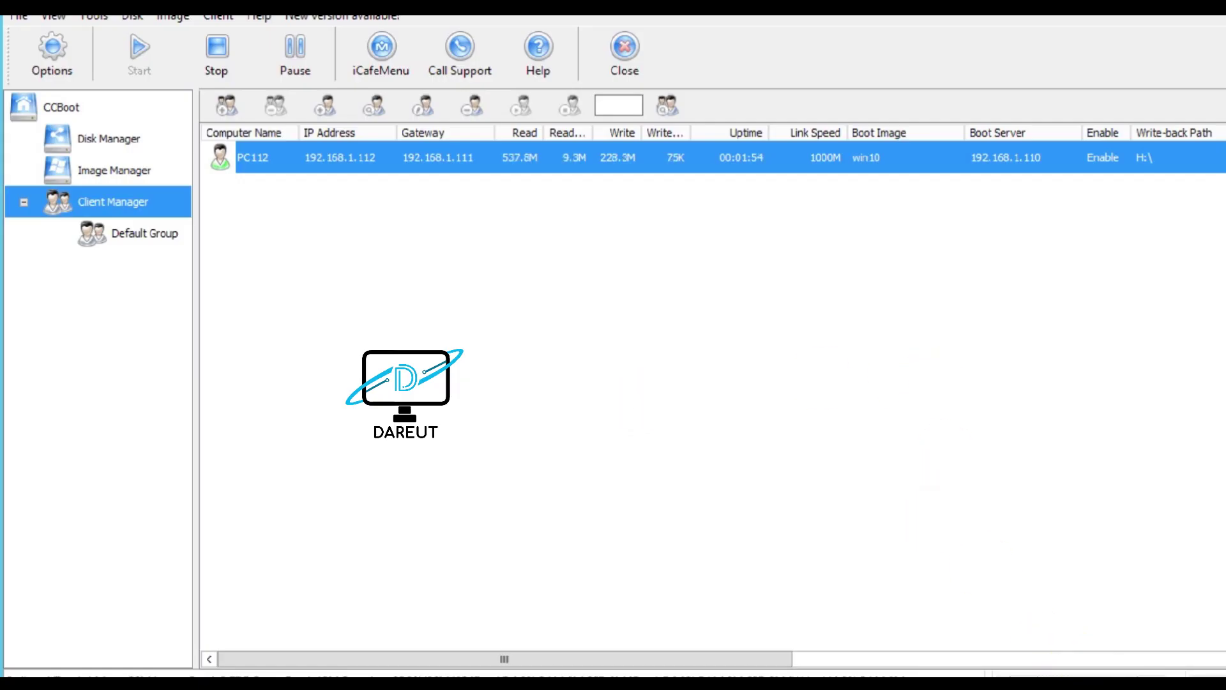
Bring the note back over CCBoot and add the line "its now 1gb , from 100m" below "restar the pc".
{"action": "mouse_move", "coordinate": [1102, 683]}
{"action": "left_click", "coordinate": [1104, 622]}
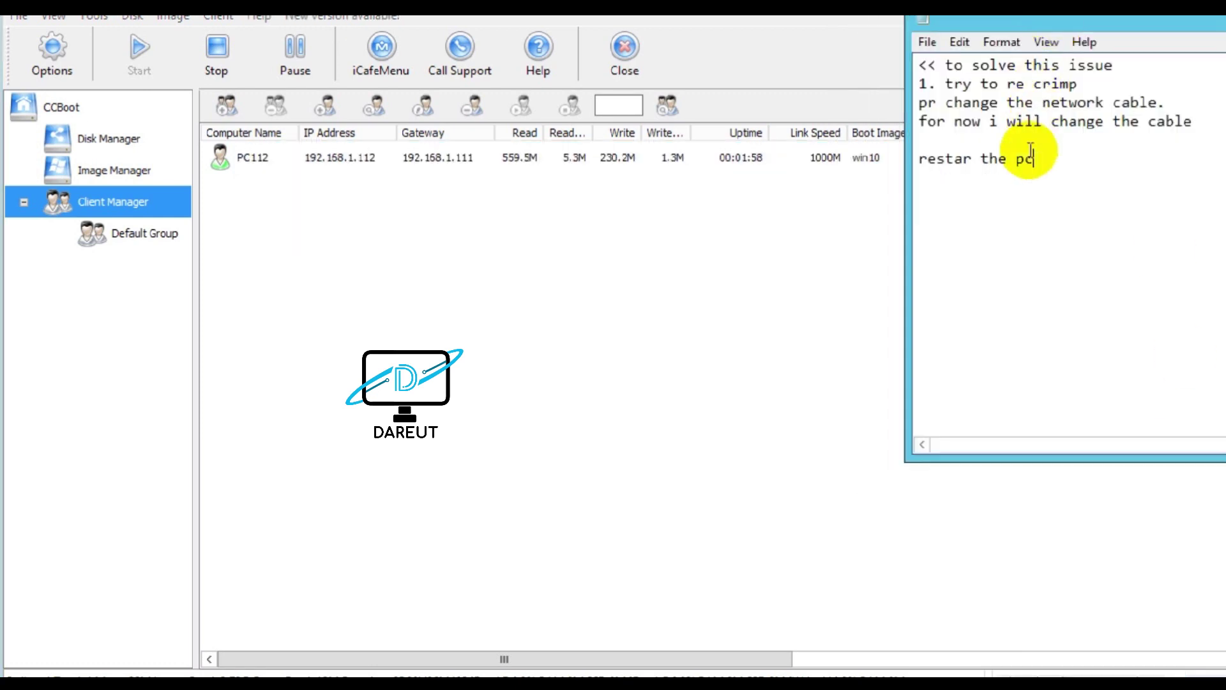
{"action": "key", "text": "Return"}
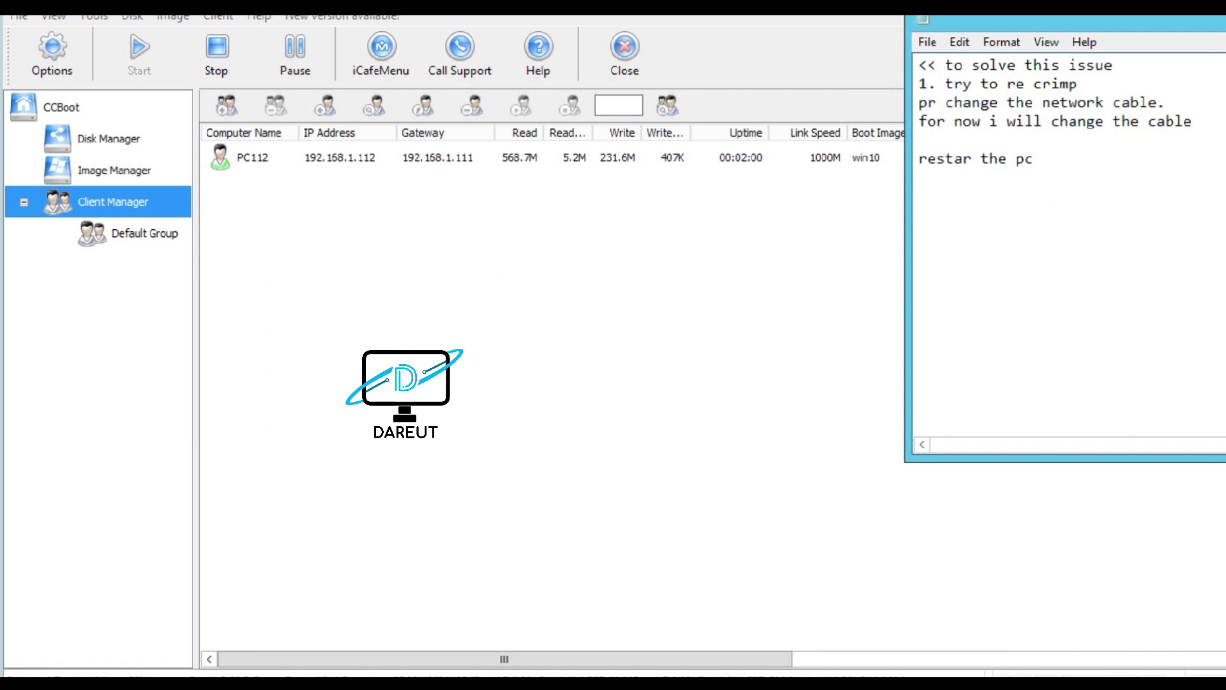
{"action": "type", "text": "its now "}
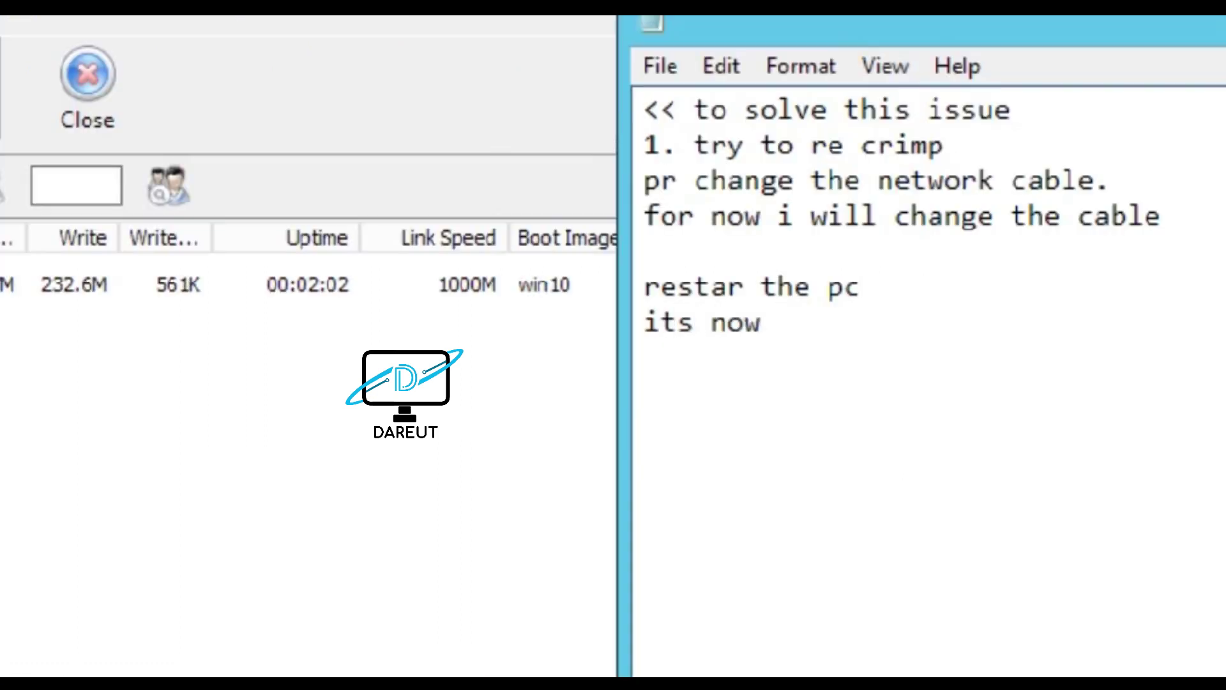
{"action": "type", "text": "1g"}
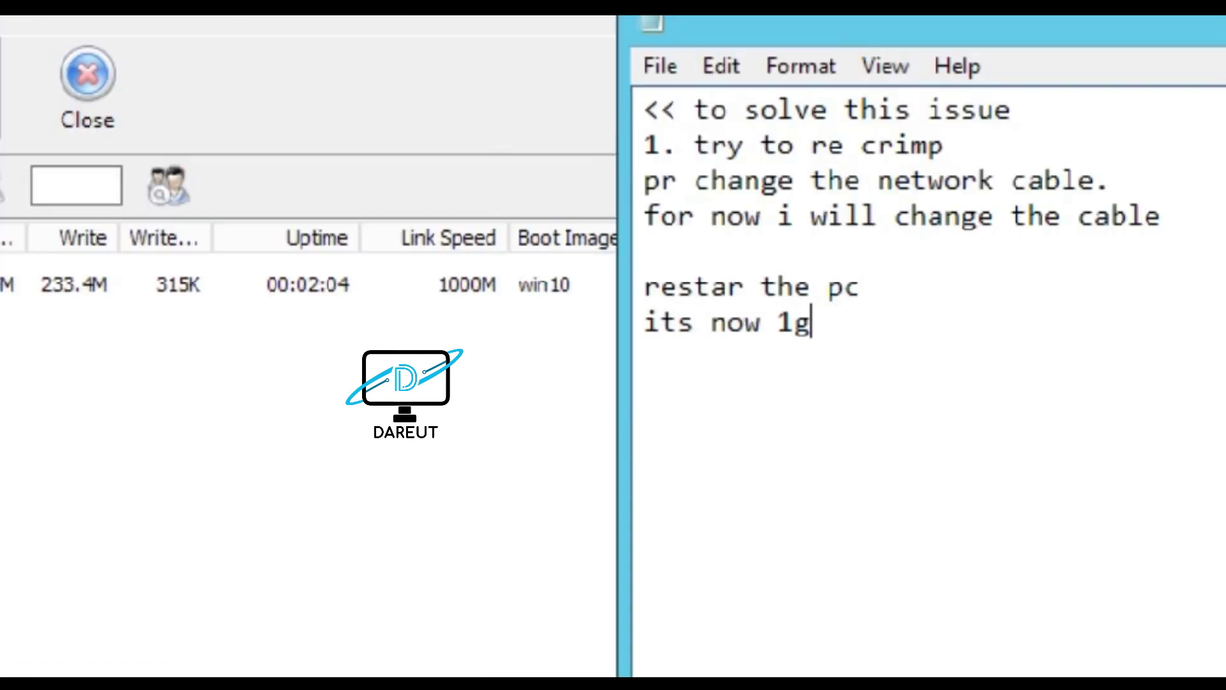
{"action": "type", "text": "b , fro"}
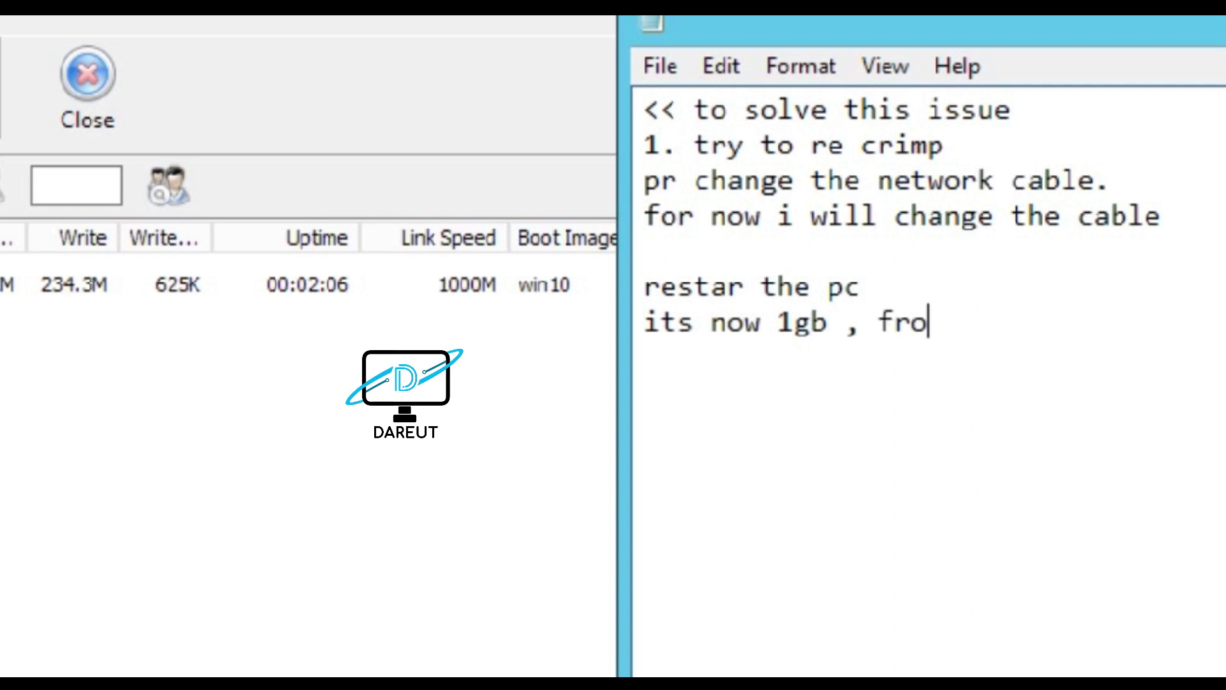
{"action": "type", "text": "m 100m"}
{"action": "key", "text": "Return"}
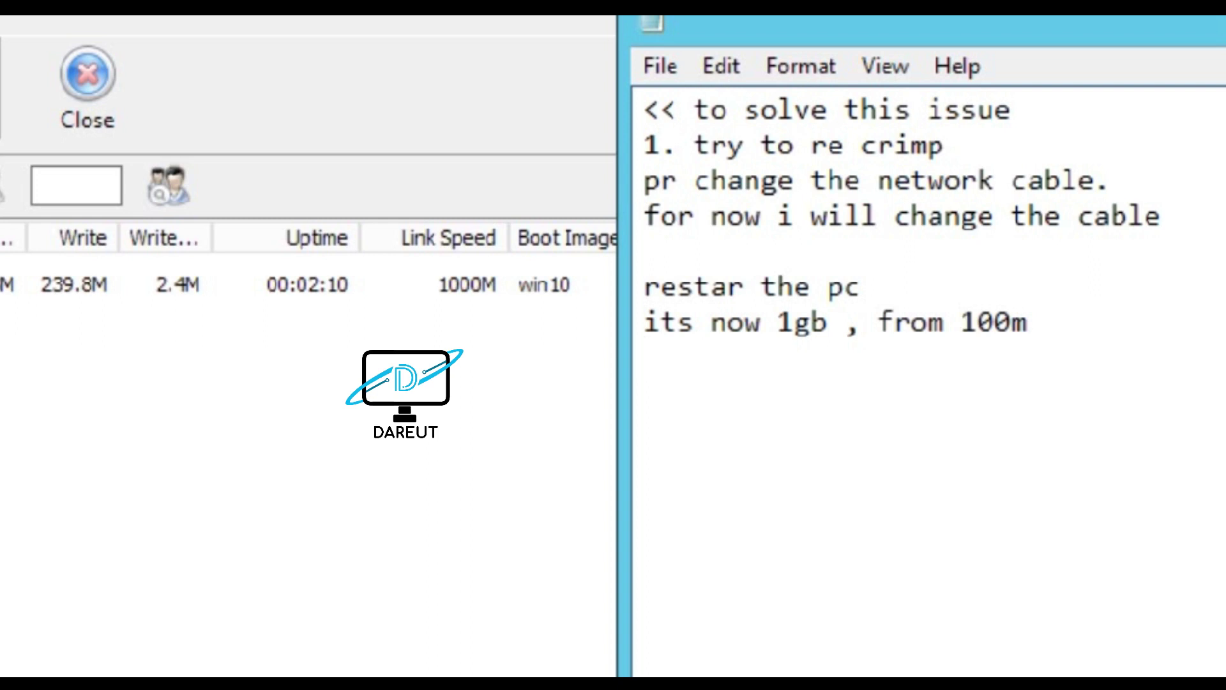